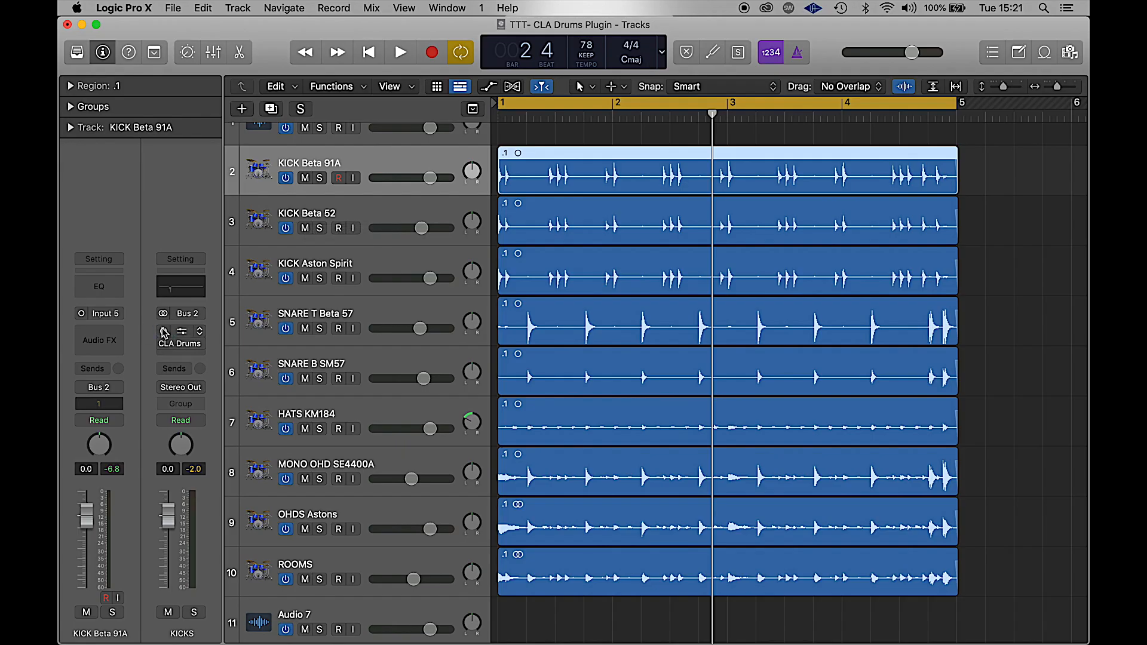
- Glance at the KICKS Channel EQ, then bring up its CLA Drums window on the Kick - Bang preset
left_click(182, 334)
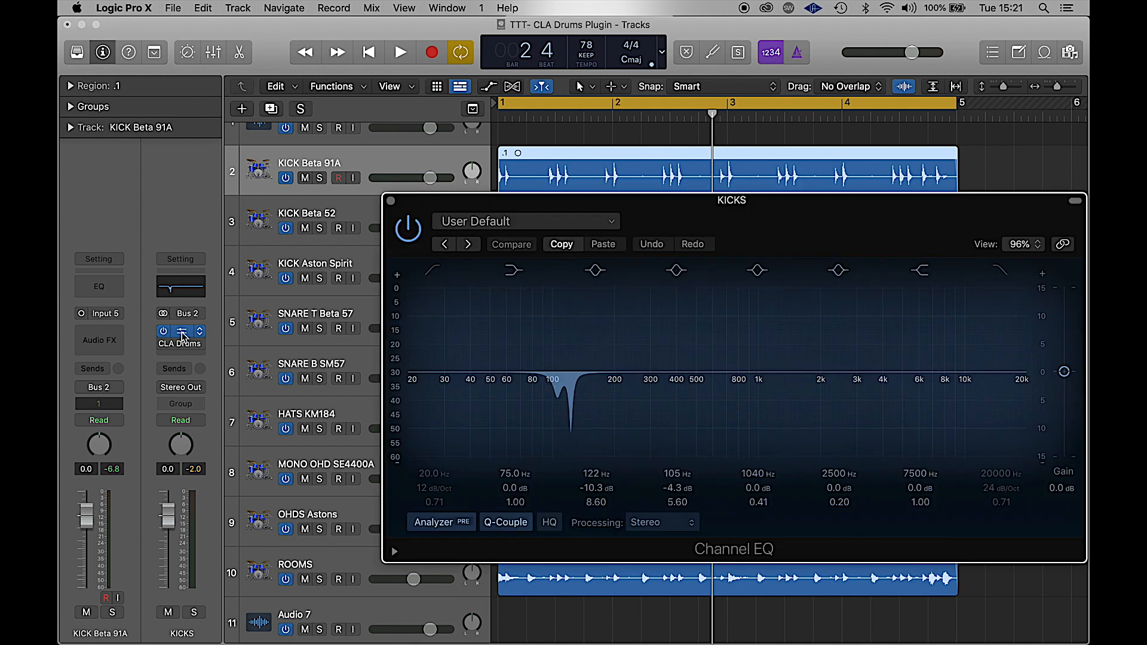
left_click(391, 201)
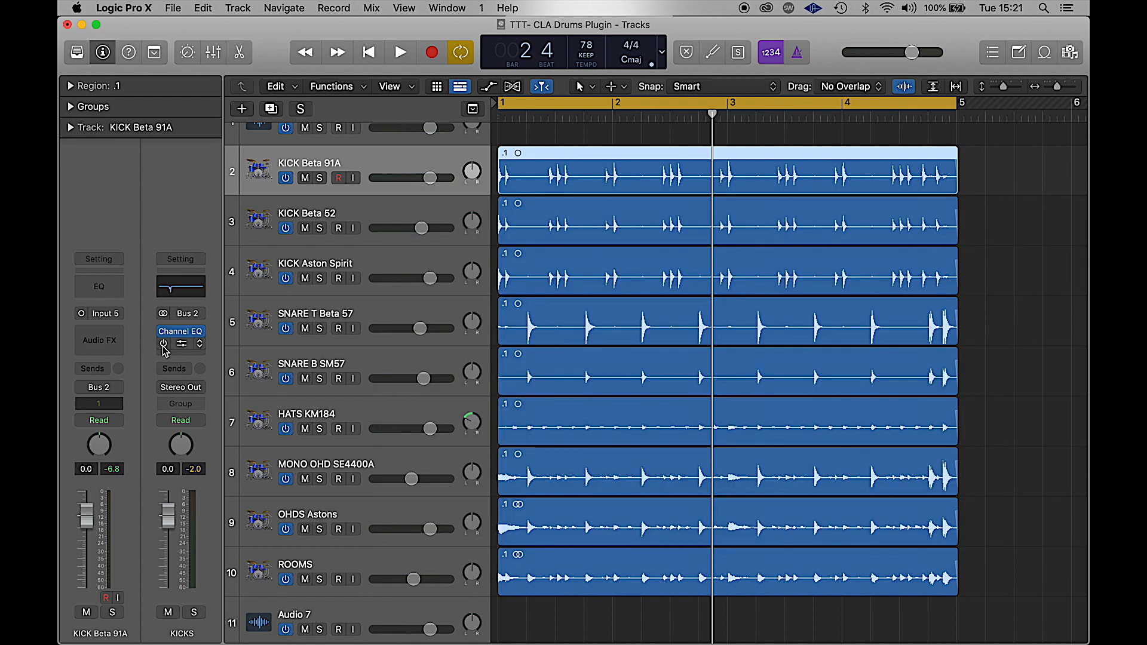
left_click(185, 349)
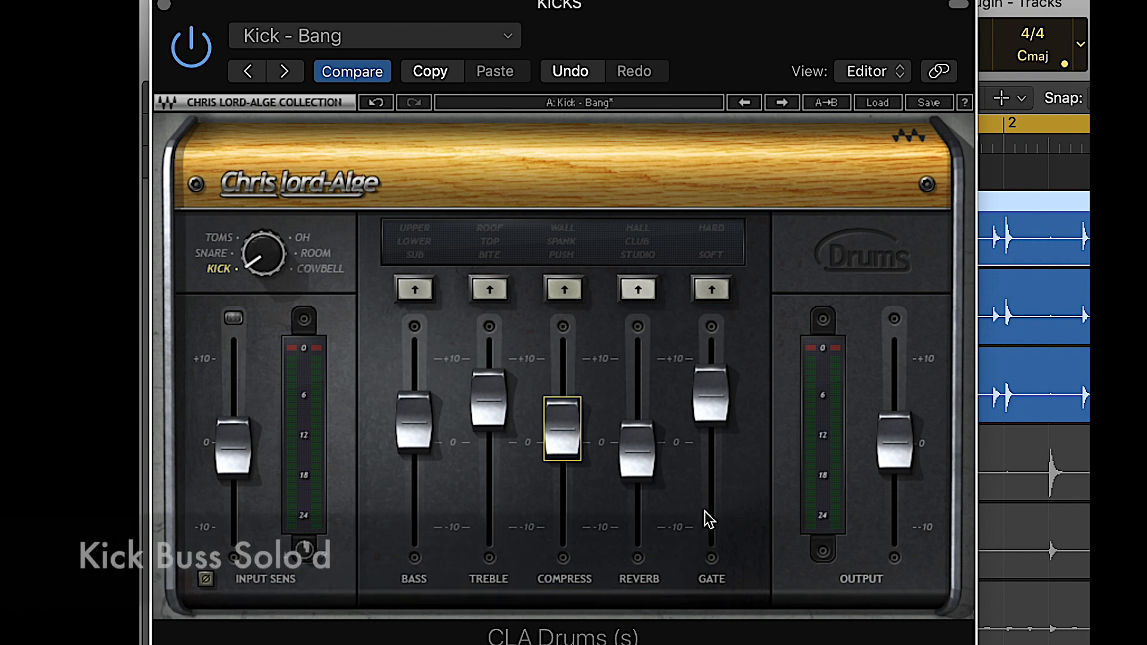
- Start playback and set the kick bass boost to SUB after auditioning LOWER and UPPER
left_click(415, 290)
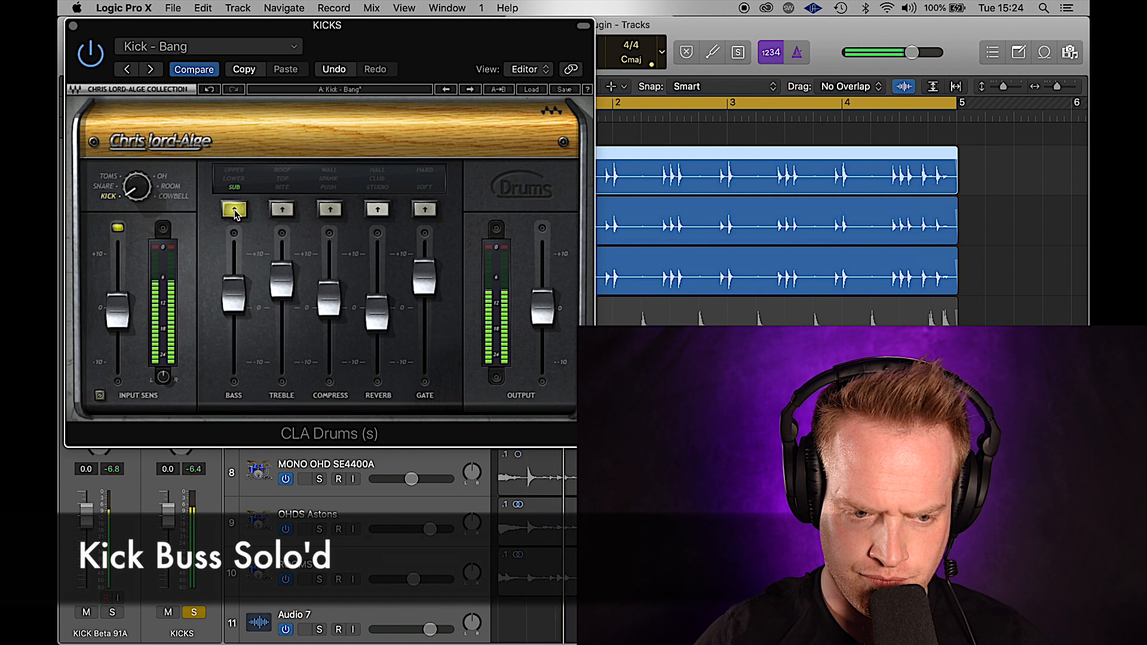
left_click(235, 210)
key("space")
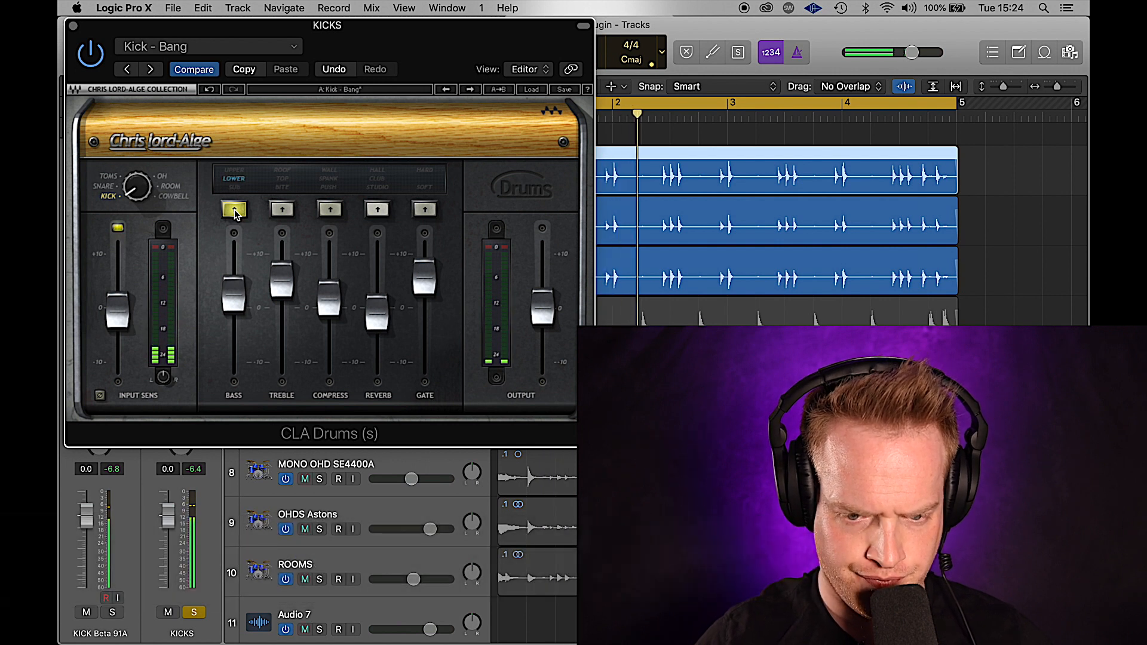
left_click(234, 210)
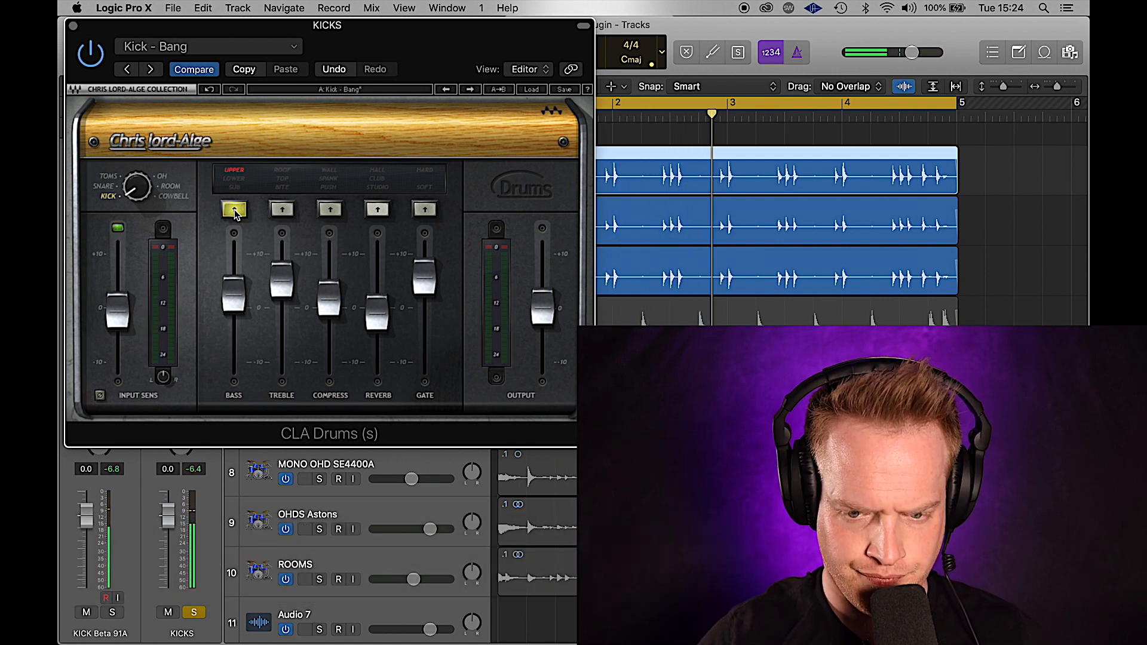
left_click(234, 210)
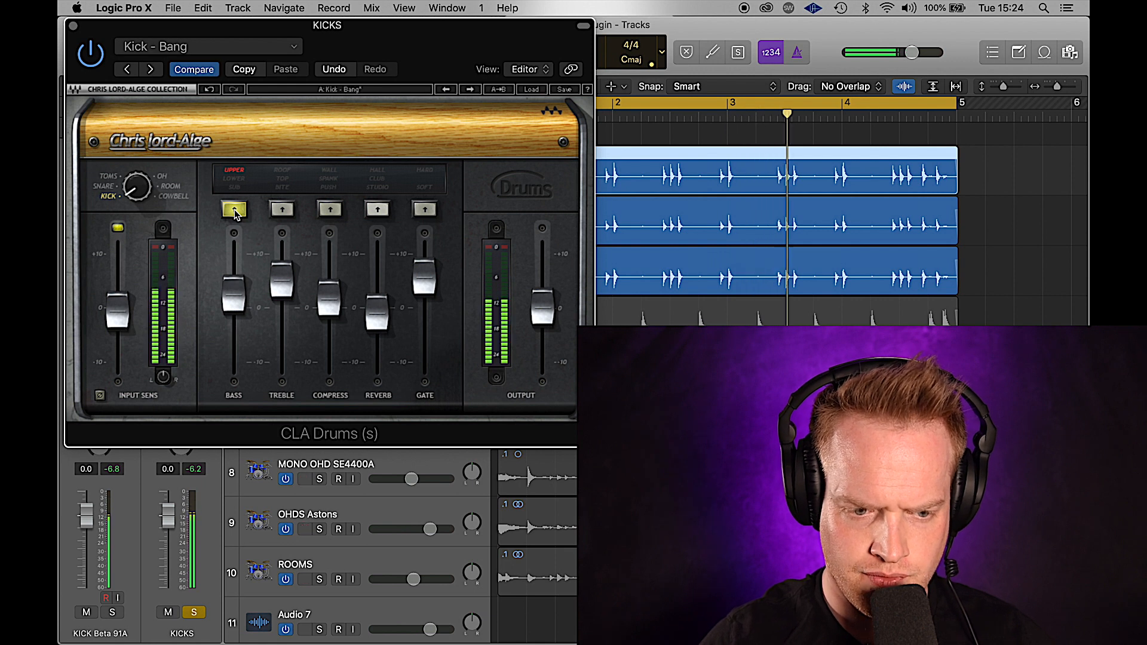
- Set the kick treble boost to ROOF and the compression to SPANK
left_click(282, 211)
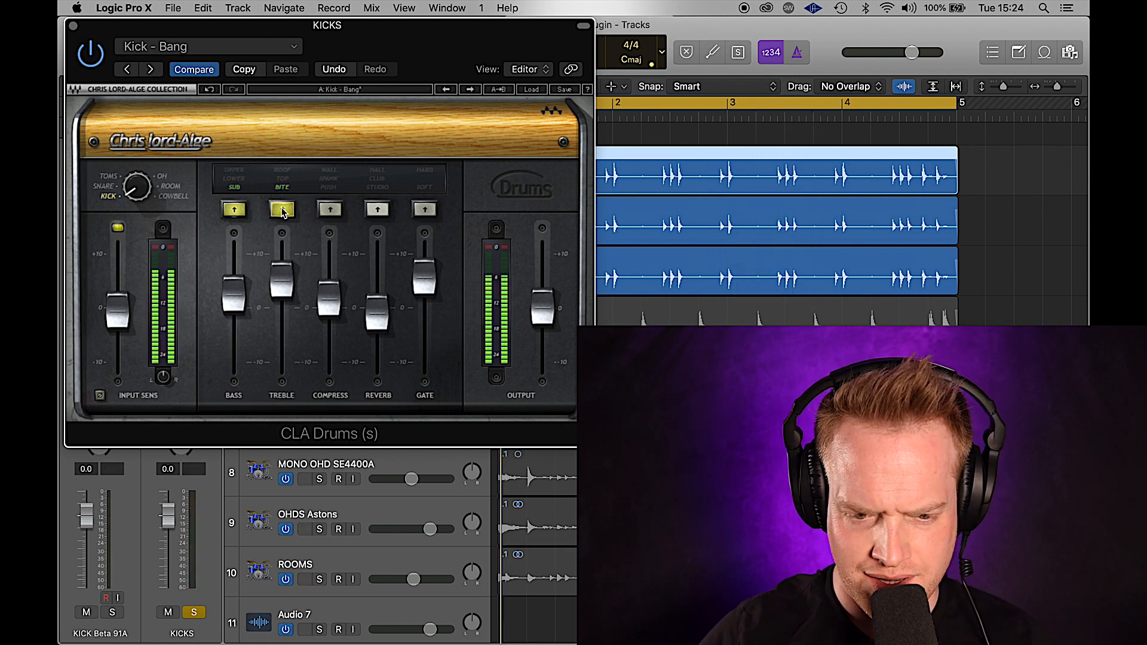
left_click(281, 211)
left_click(282, 210)
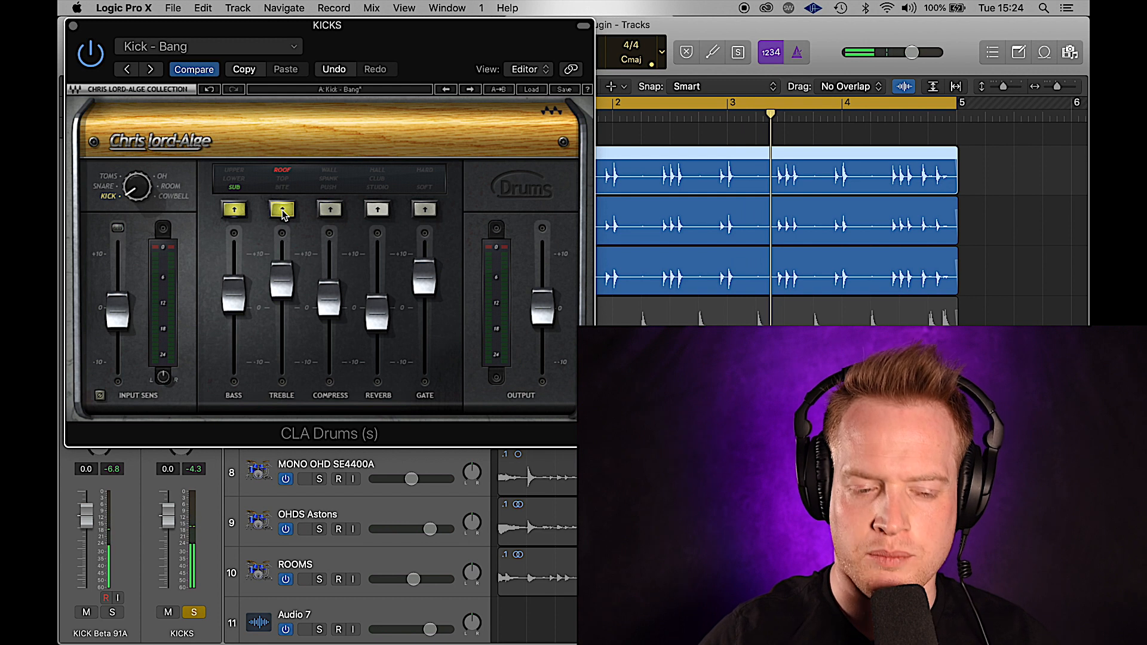
left_click(330, 211)
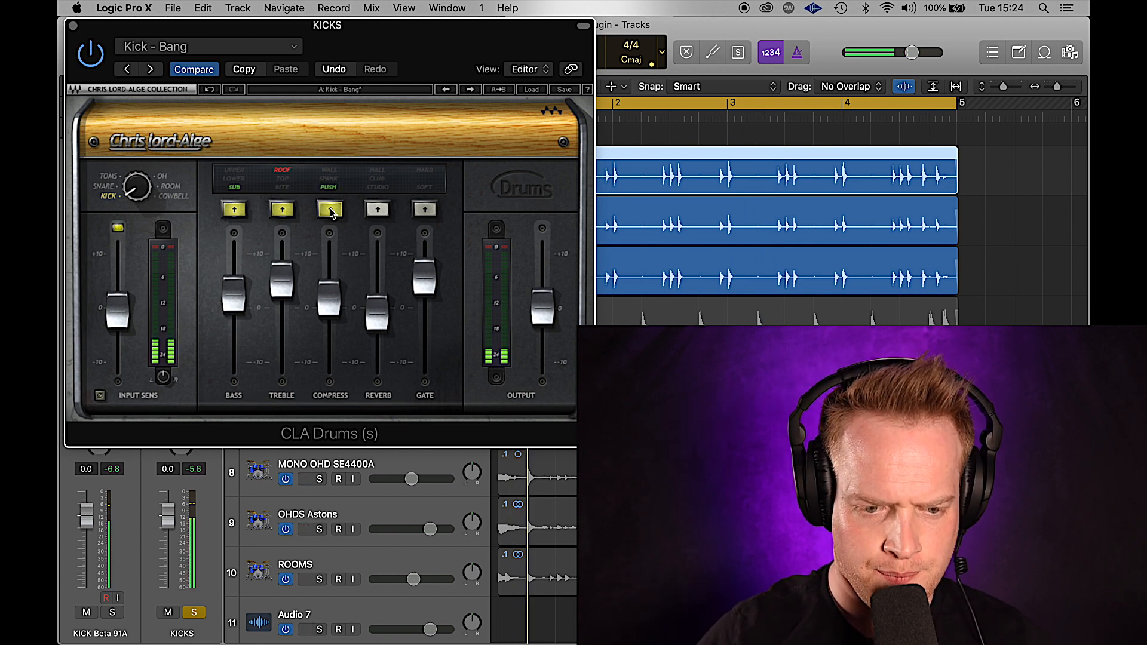
left_click(331, 210)
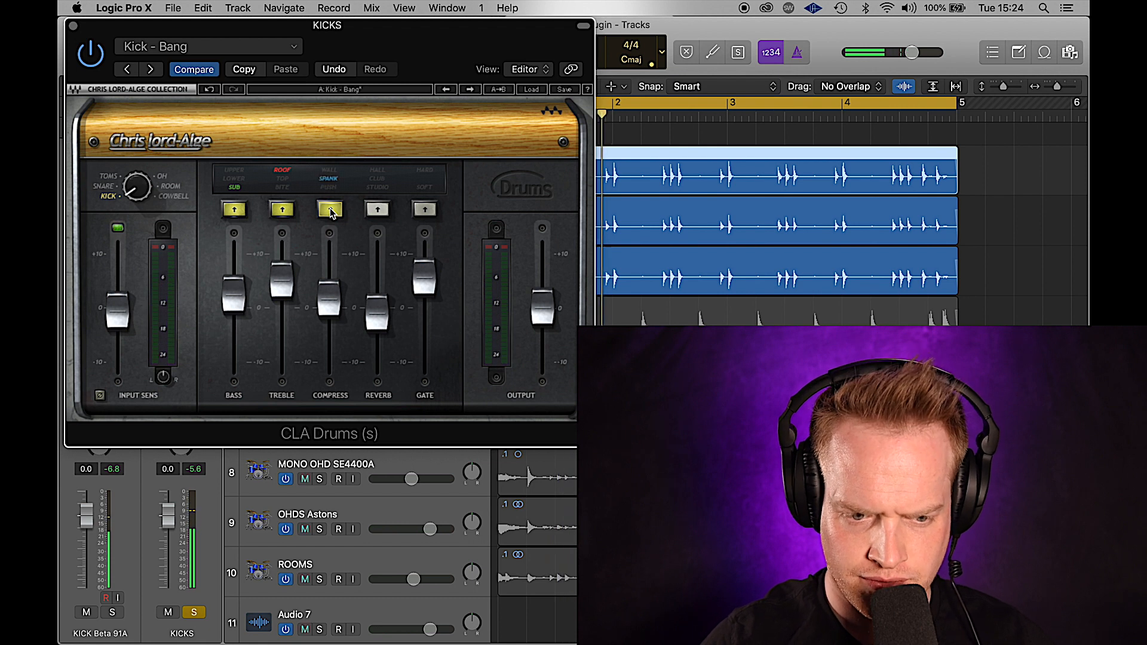
left_click(330, 210)
left_click(330, 210)
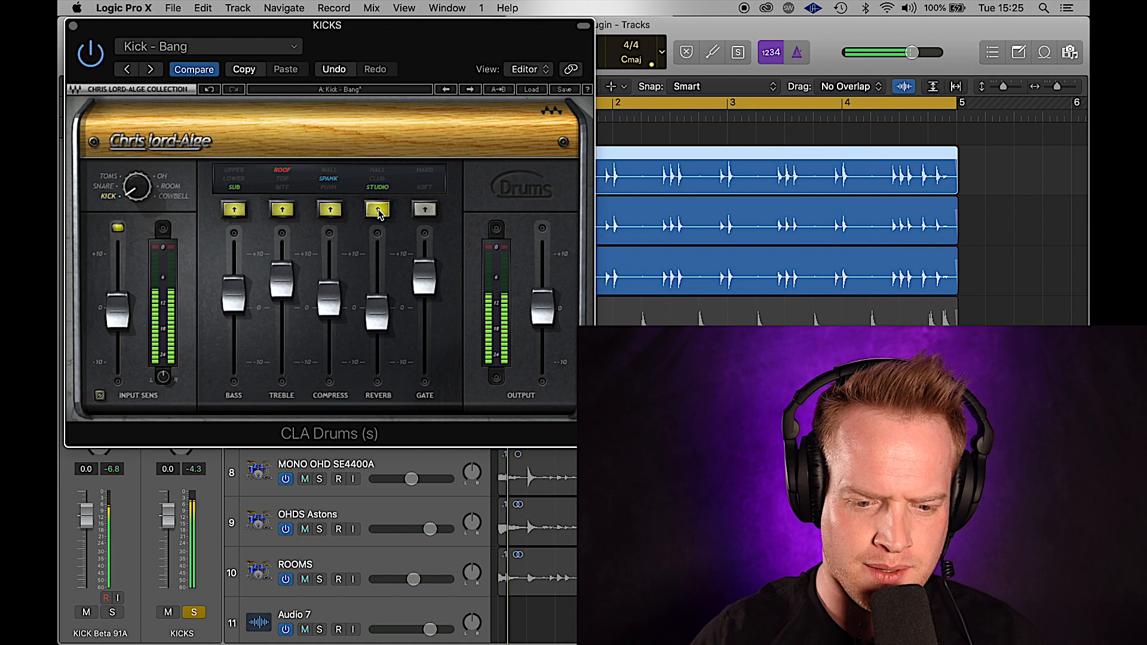
- Switch the kick reverb to CLUB mode at a much lower level
mouse_move(378, 307)
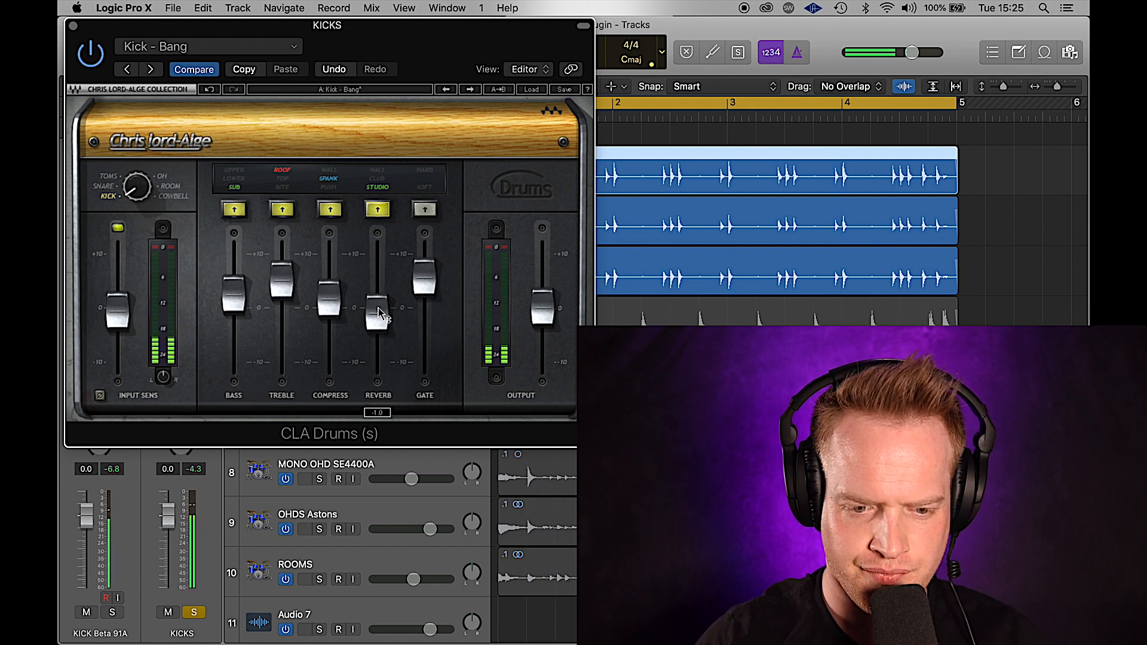
left_click(378, 210)
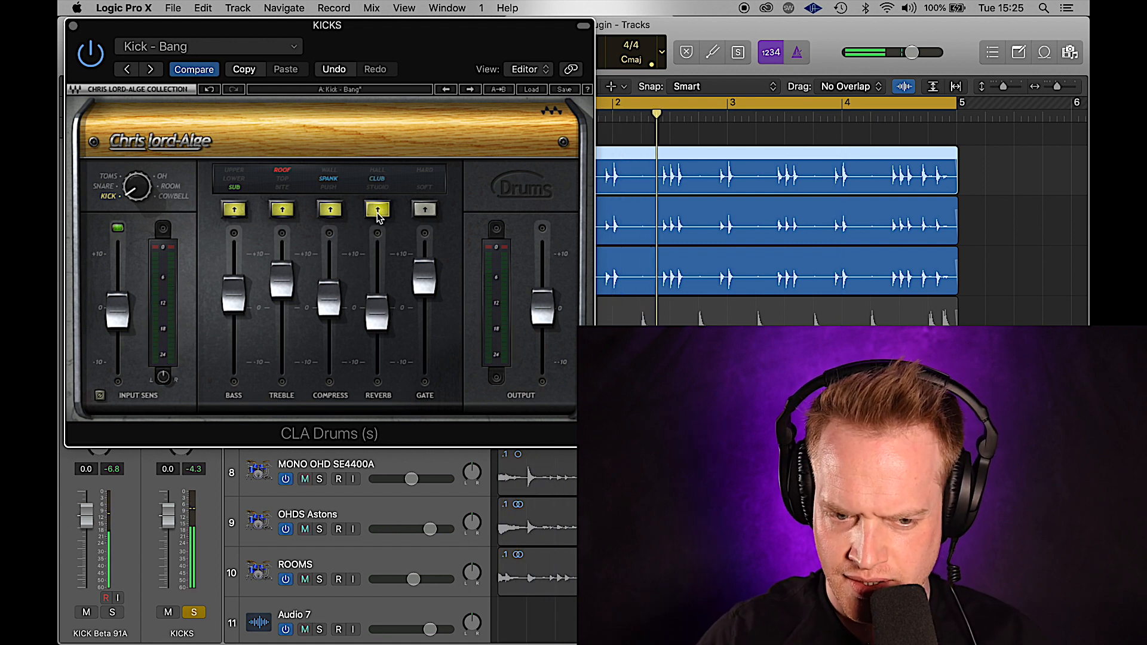
left_click(377, 210)
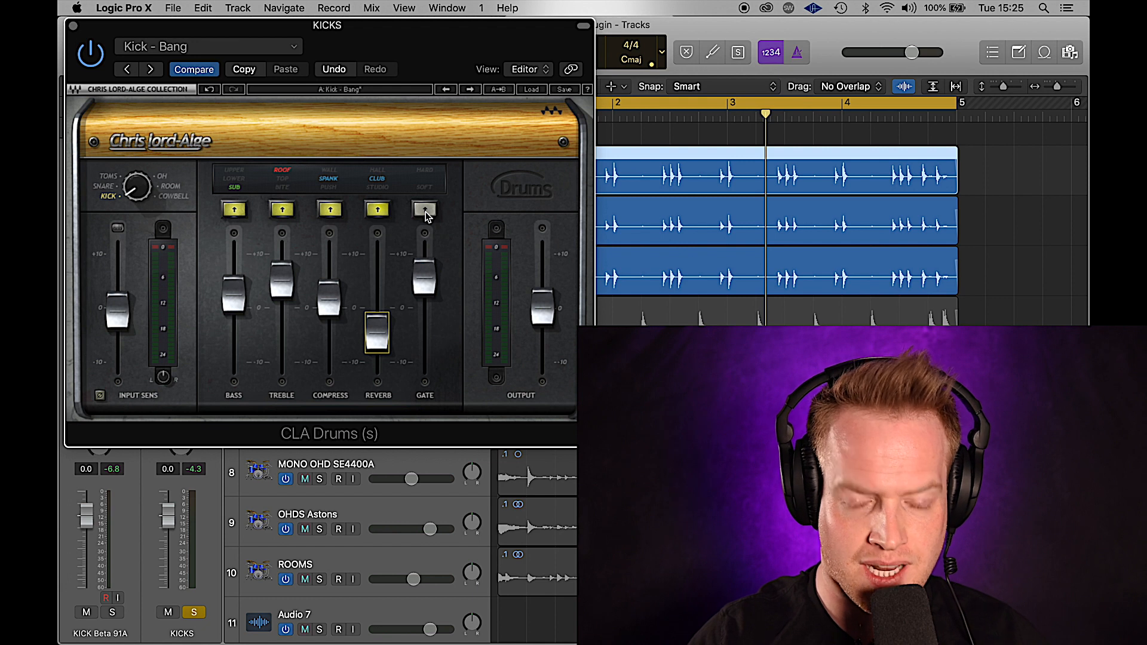
- Engage the SOFT kick gate during playback and nudge its level up slightly
left_click(426, 209)
key("space")
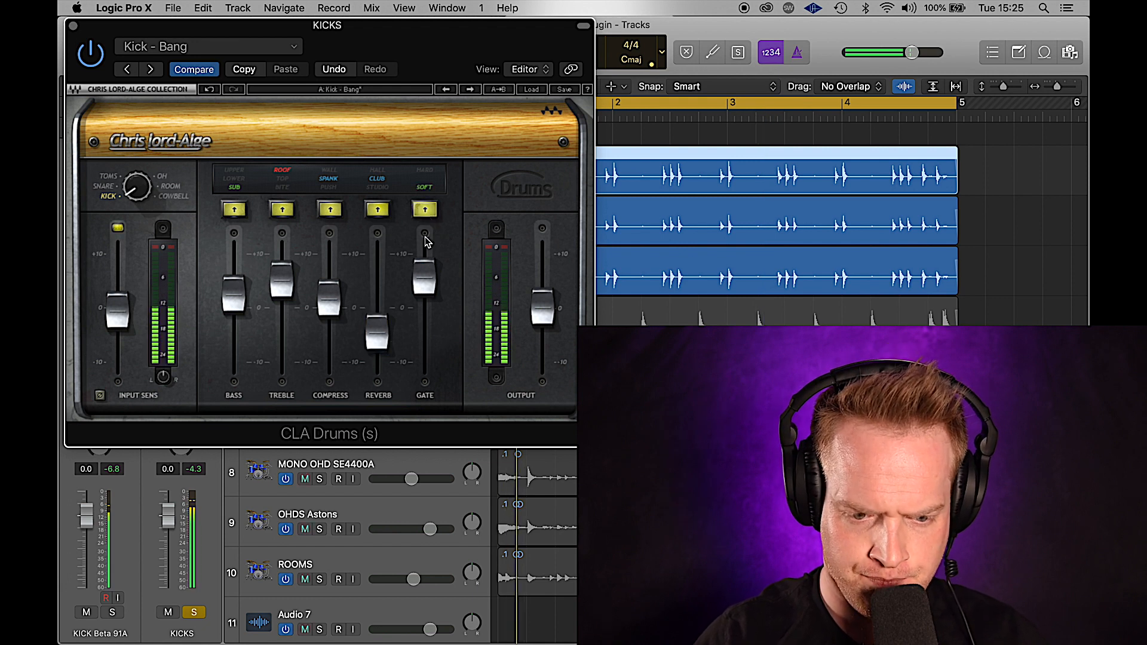
mouse_move(424, 267)
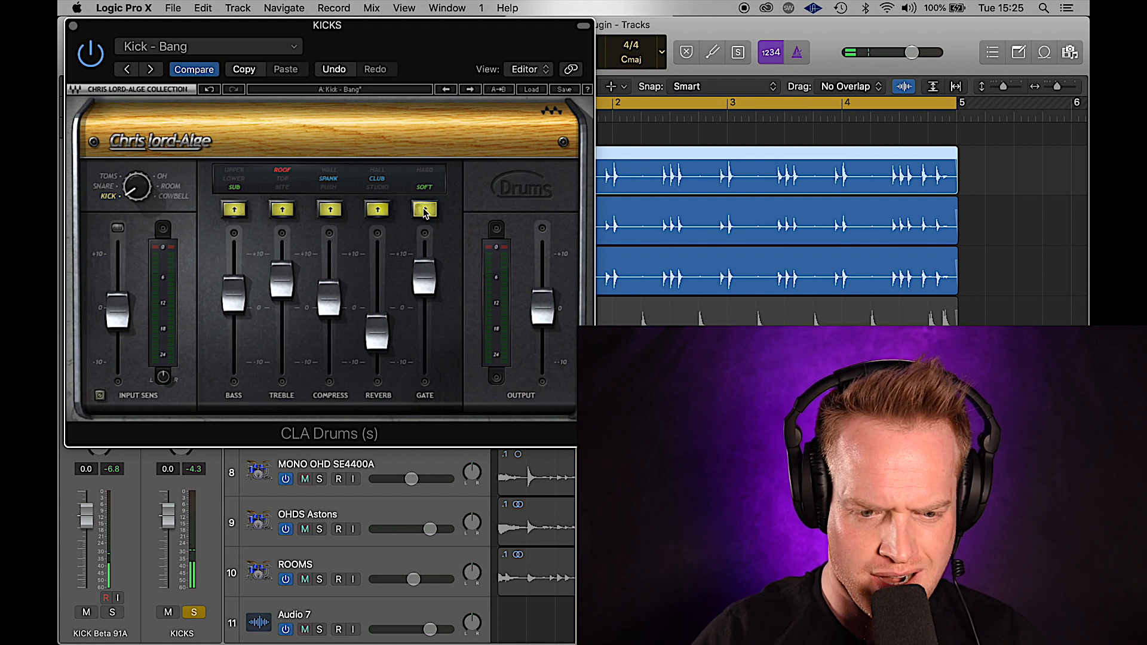
left_click_drag(425, 268, 425, 261)
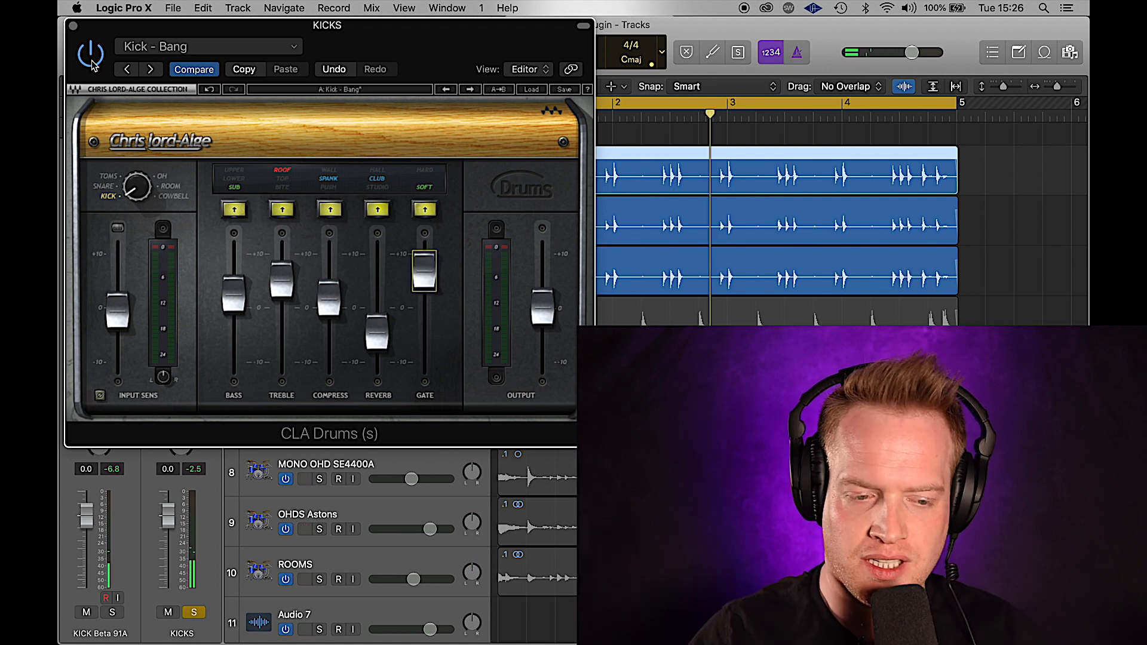
- Close the kick CLA Drums and set the snare bass boost to LOWER
left_click(73, 26)
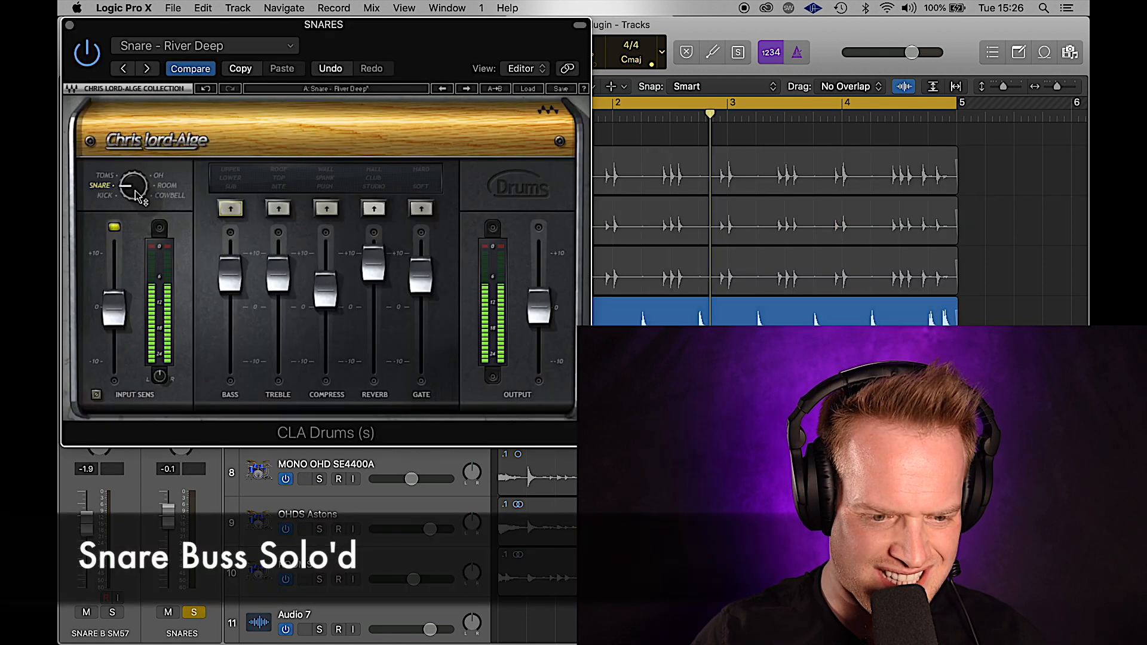
left_click(228, 209)
left_click(228, 209)
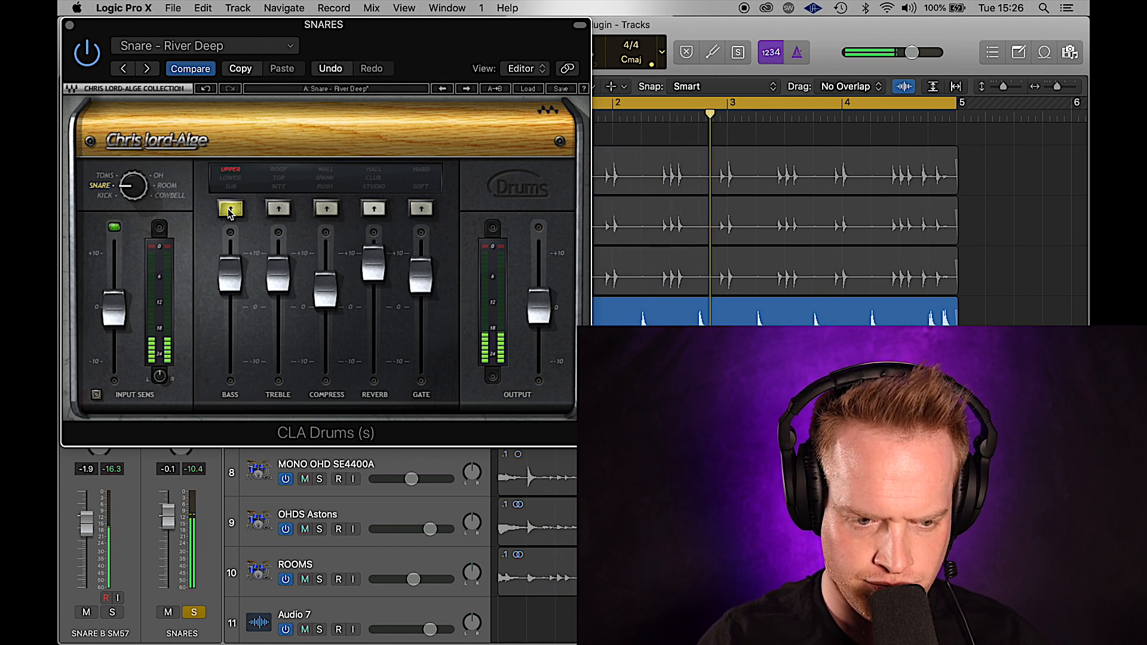
left_click(228, 209)
- Set the snare treble boost to TOP and lower its level
left_click(272, 210)
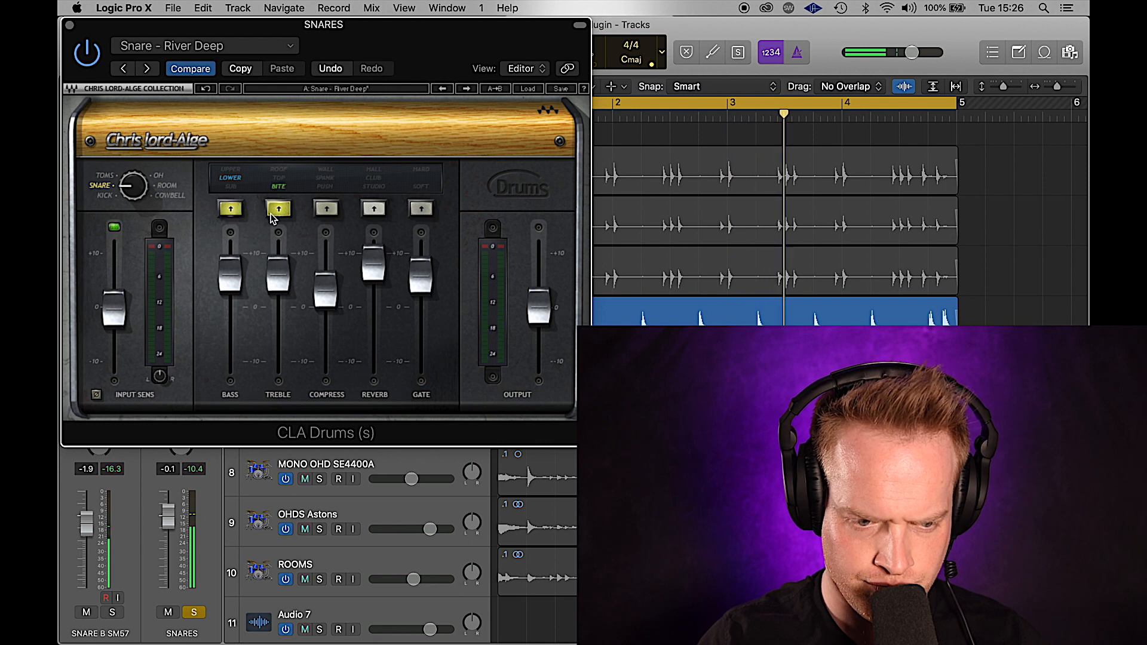
left_click(279, 211)
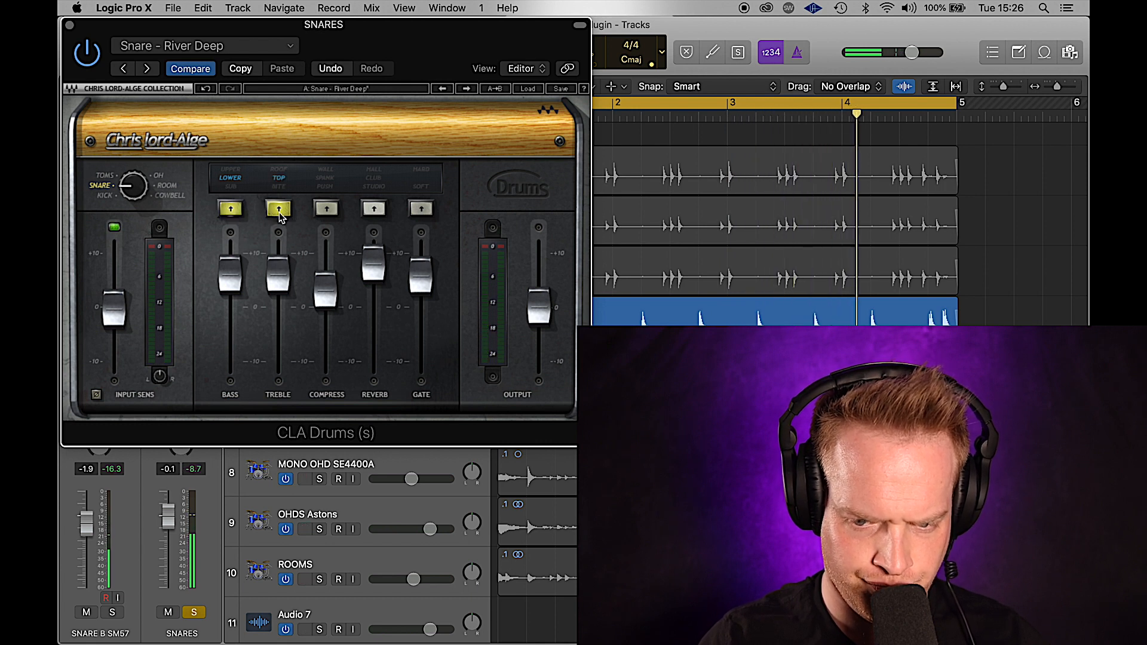
left_click(278, 210)
left_click(278, 210)
left_click_drag(279, 268, 278, 291)
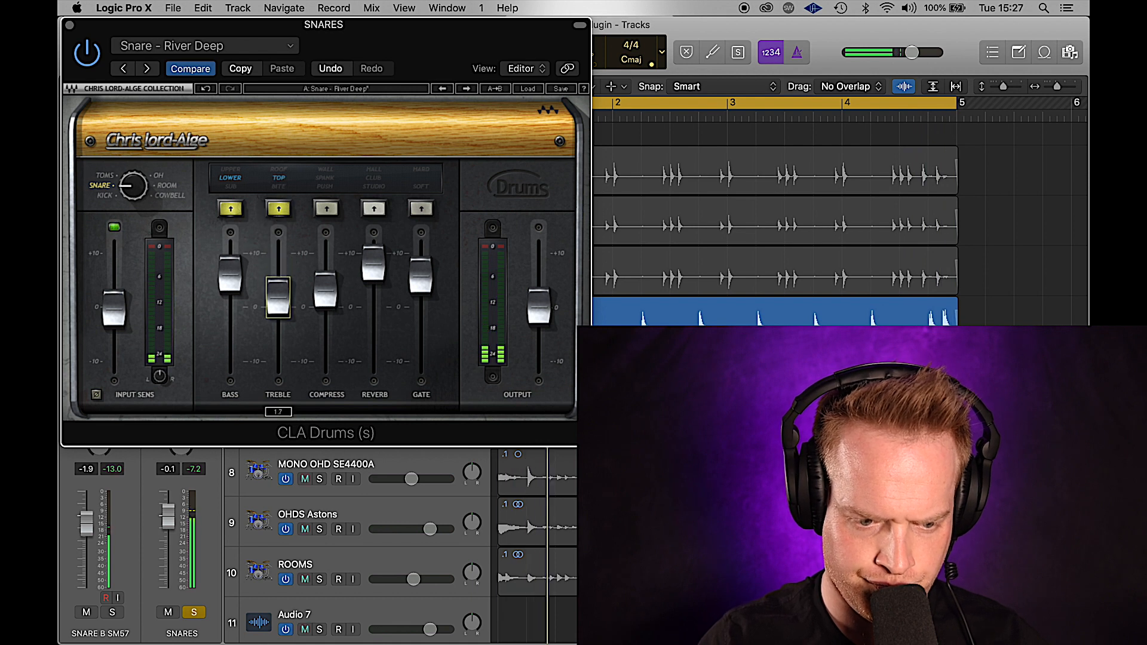
- Turn on snare compression in PUSH mode
left_click(327, 209)
left_click(328, 208)
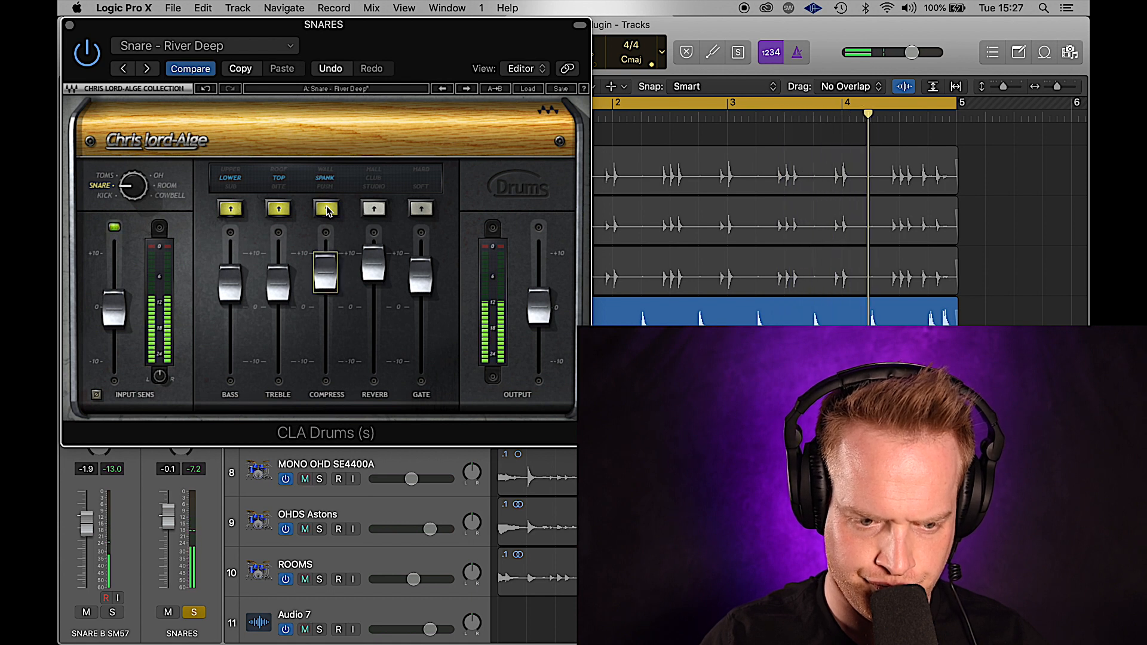
left_click(327, 208)
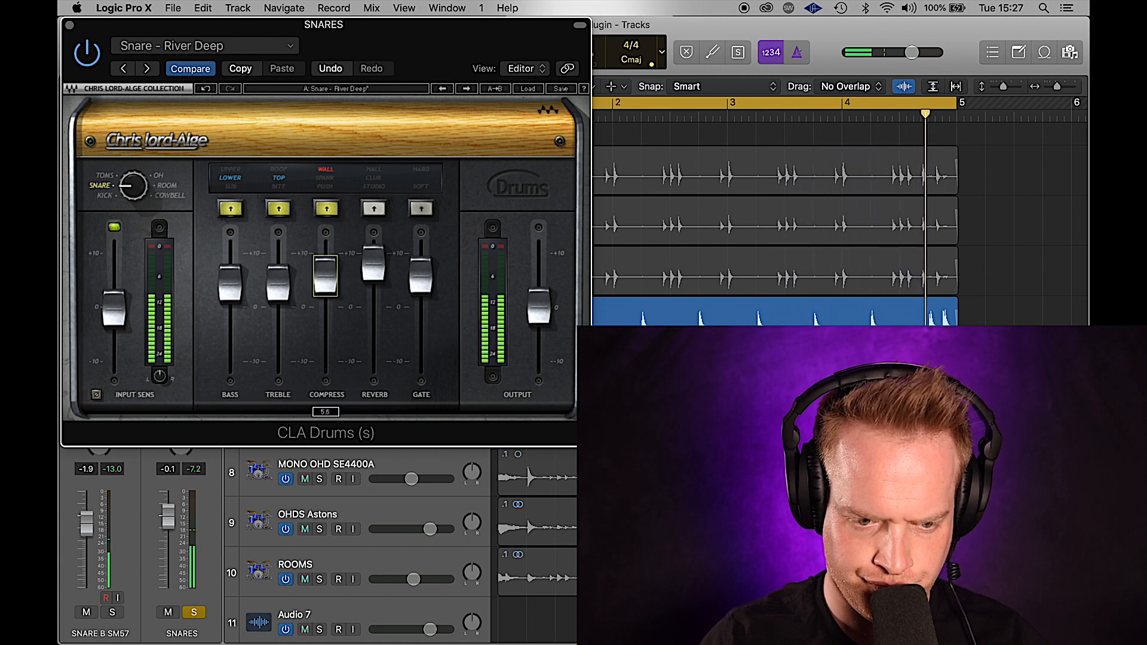
left_click(327, 211)
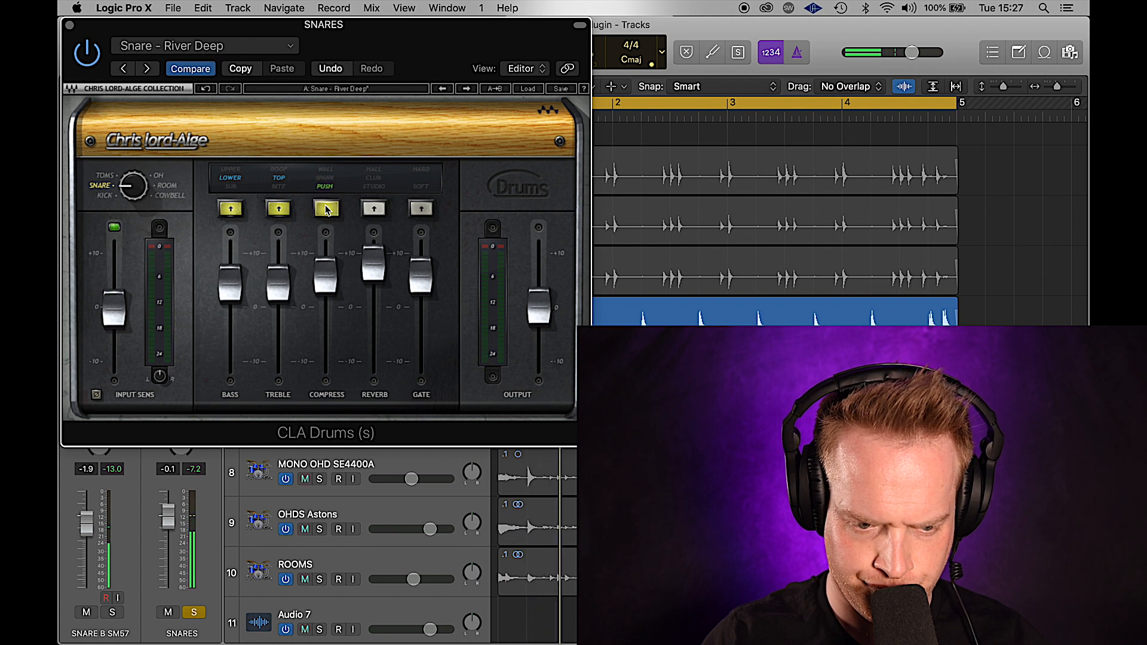
- Turn on snare reverb, lower it slightly and settle on CLUB mode
left_click(374, 208)
left_click_drag(374, 263, 373, 271)
left_click(375, 209)
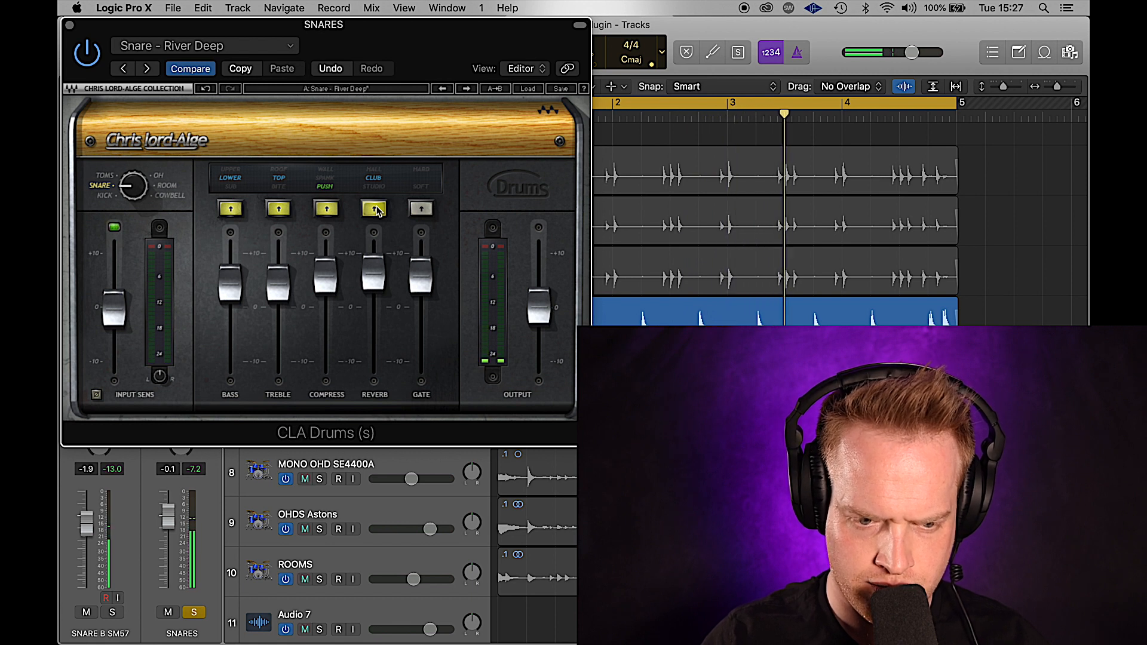
left_click(374, 209)
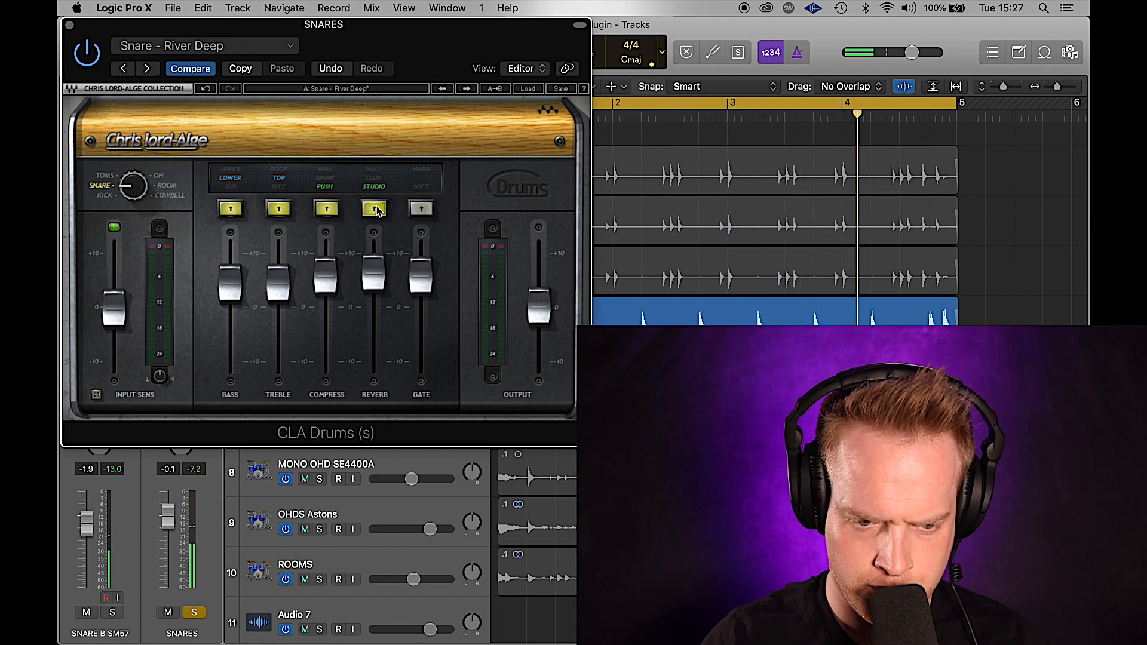
left_click(375, 209)
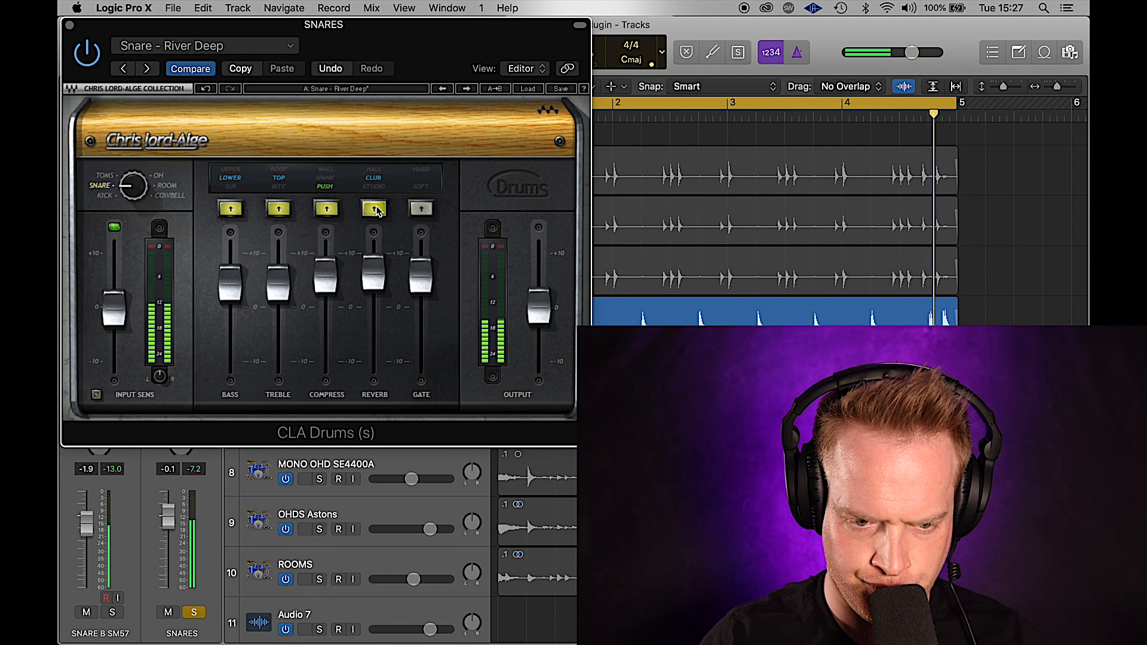
- Switch the snare gate on in HARD mode and fine-tune its amount
left_click(375, 209)
left_click(422, 209)
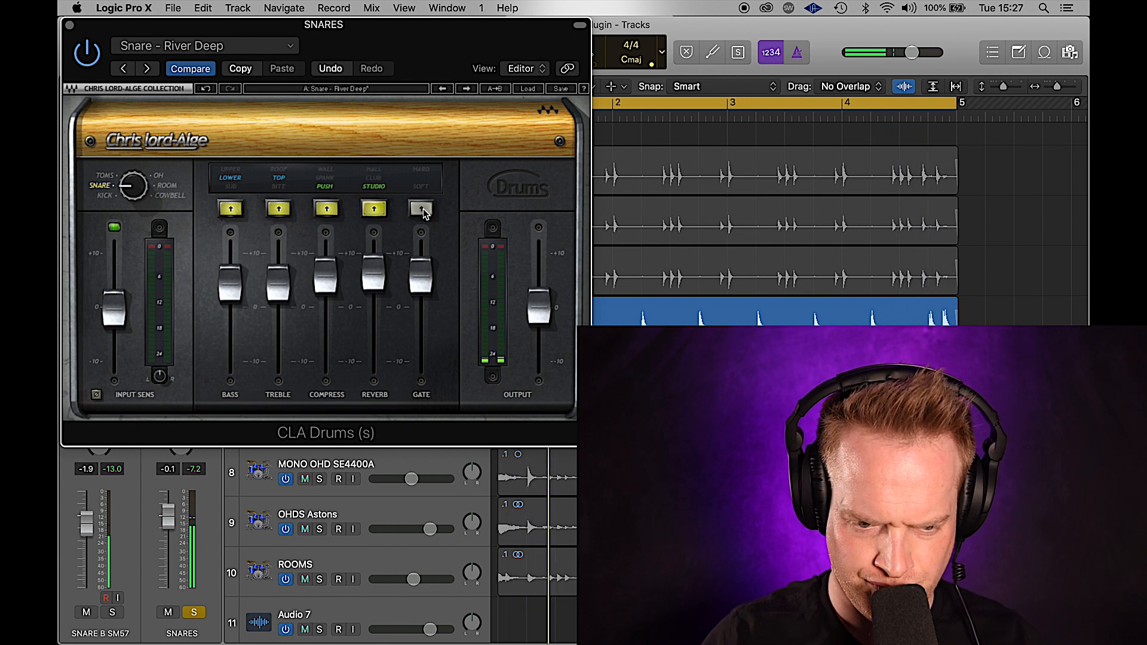
left_click_drag(422, 276, 422, 286)
left_click(423, 209)
left_click_drag(421, 290, 421, 281)
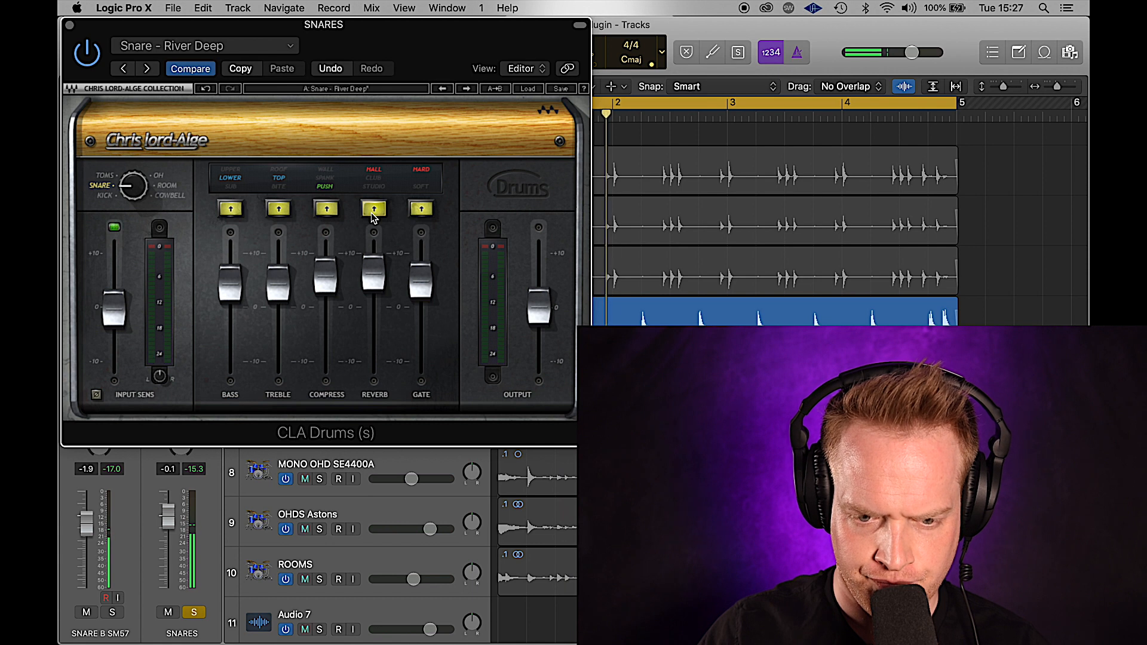
- Cycle the snare reverb back to Club and close the snares plugin window
left_click(373, 209)
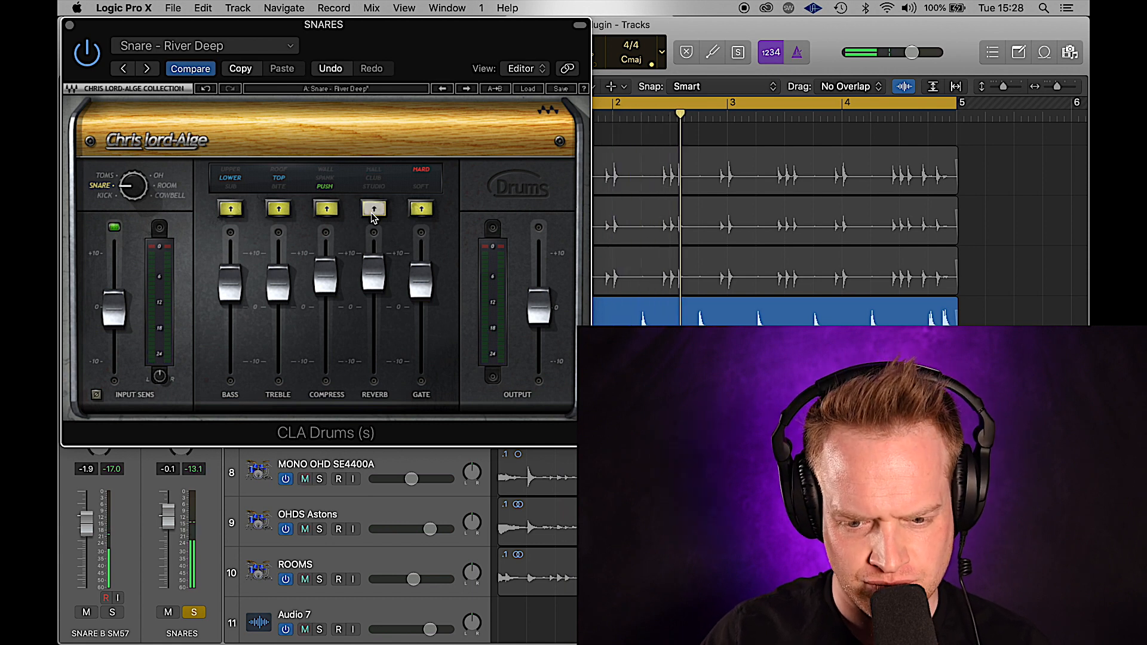
left_click(374, 209)
left_click(374, 209)
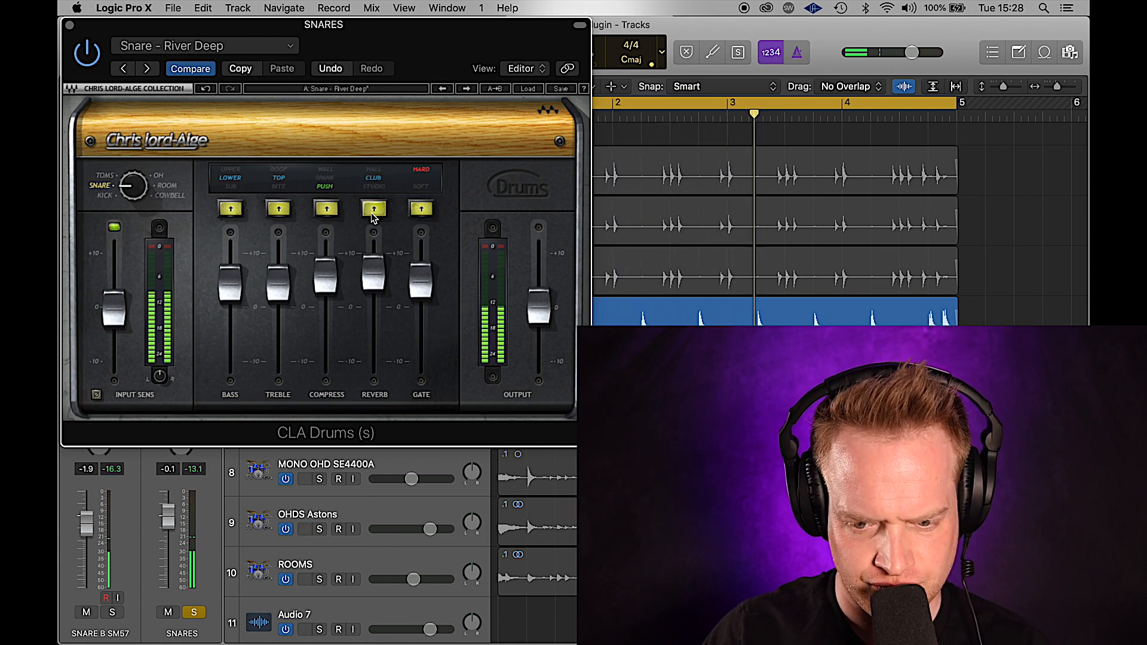
left_click(68, 25)
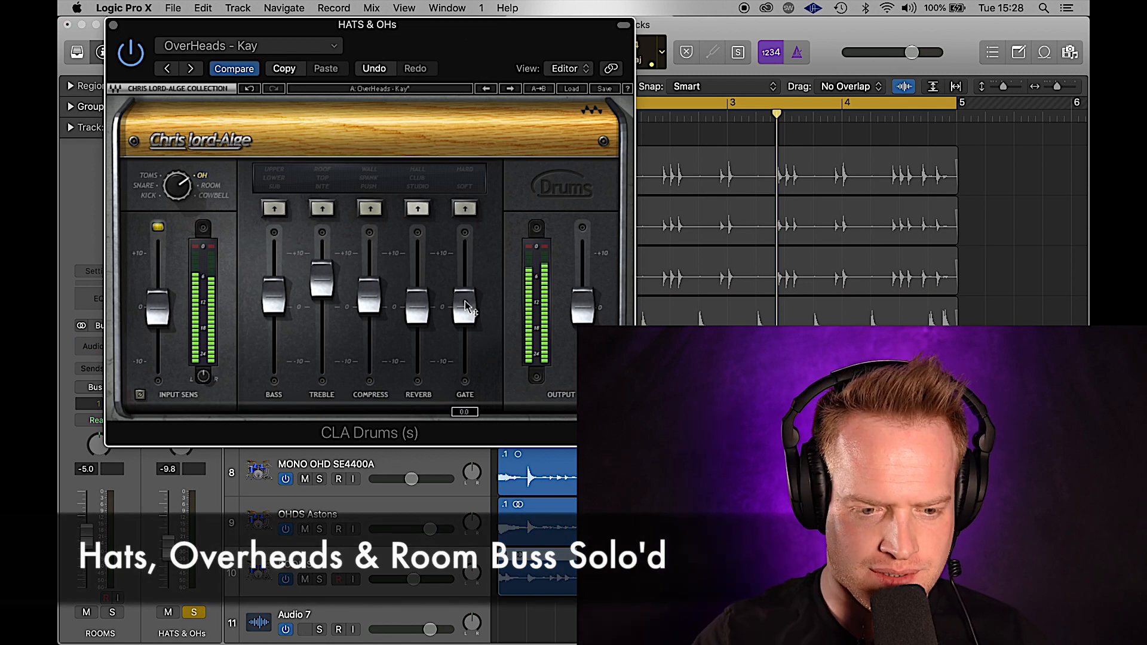
- Audition the Sub, Lower and Upper bass boost modes on the hats and overheads
left_click(275, 209)
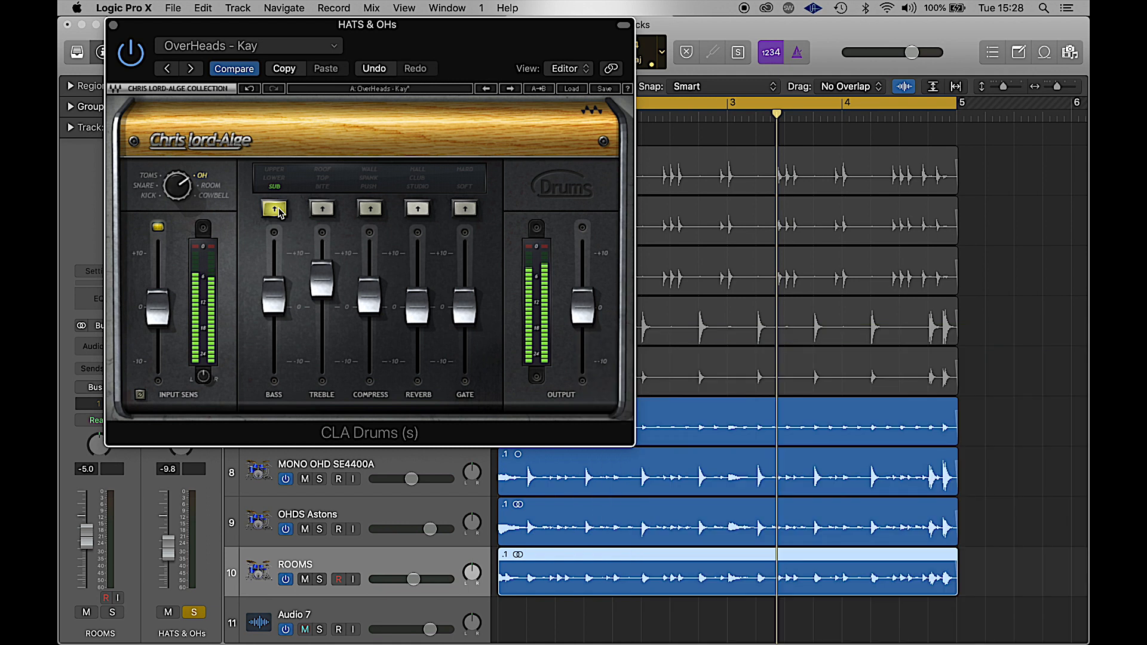
left_click(275, 209)
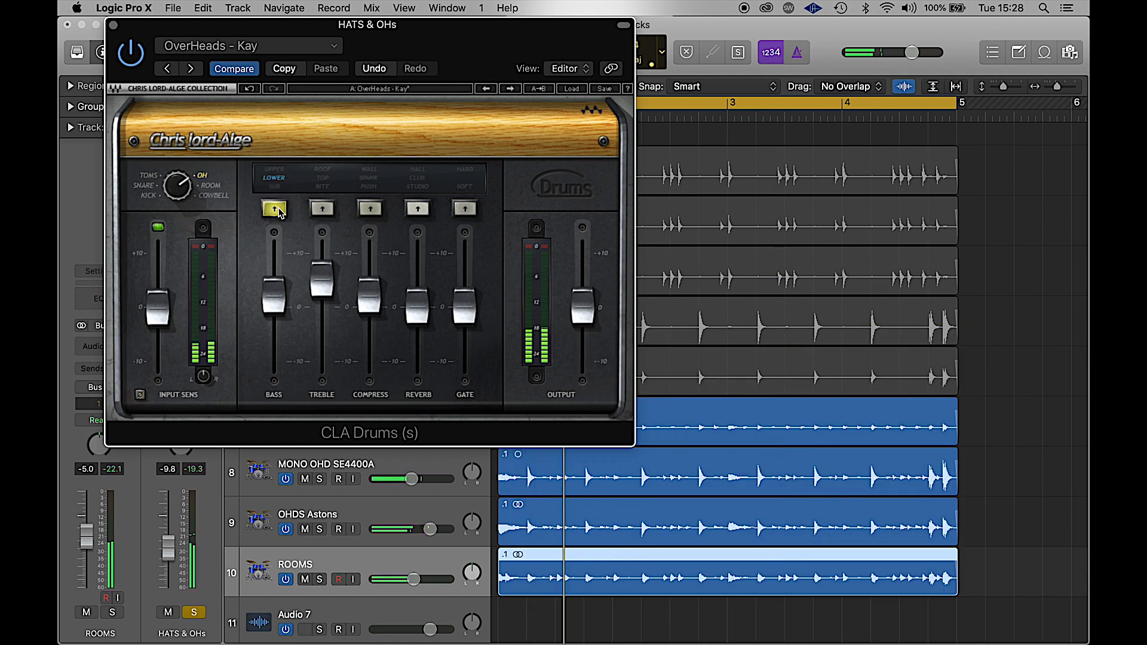
left_click(277, 210)
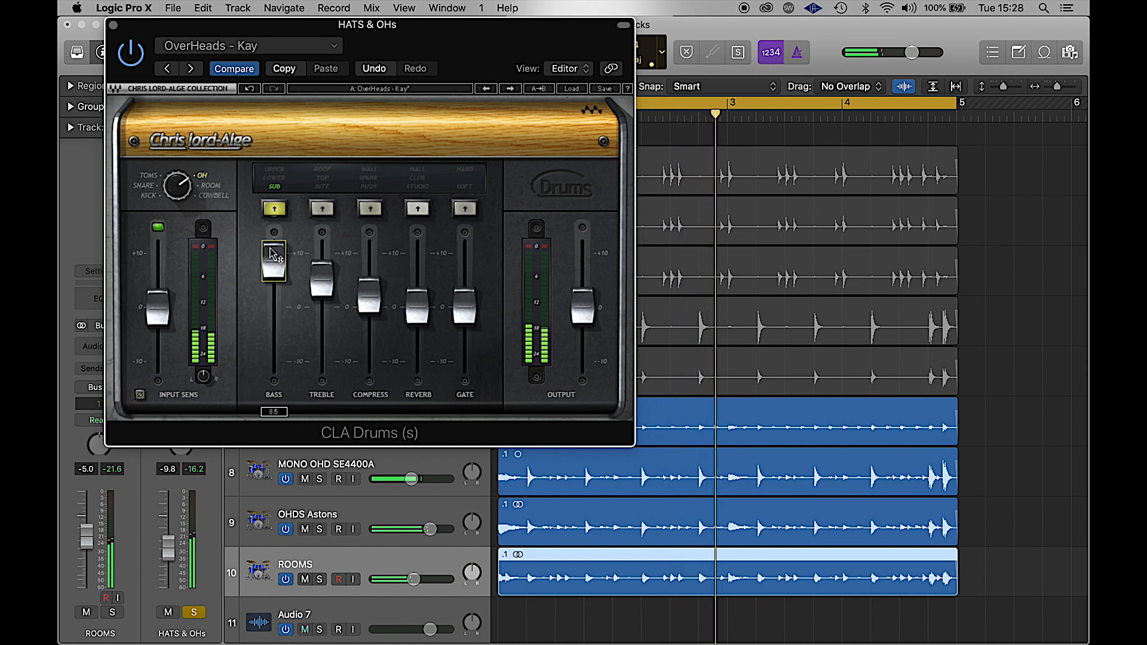
left_click(276, 212)
left_click(276, 211)
left_click(276, 211)
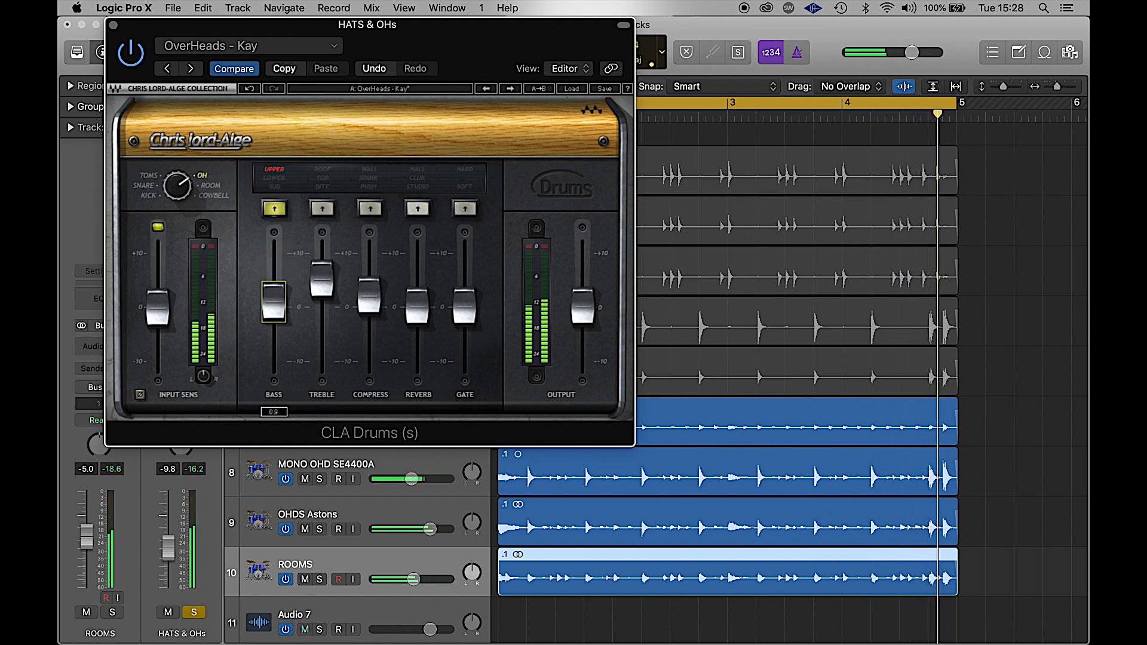
- Set the treble boost to Bite with its amount lowered to 1.6
left_click(323, 209)
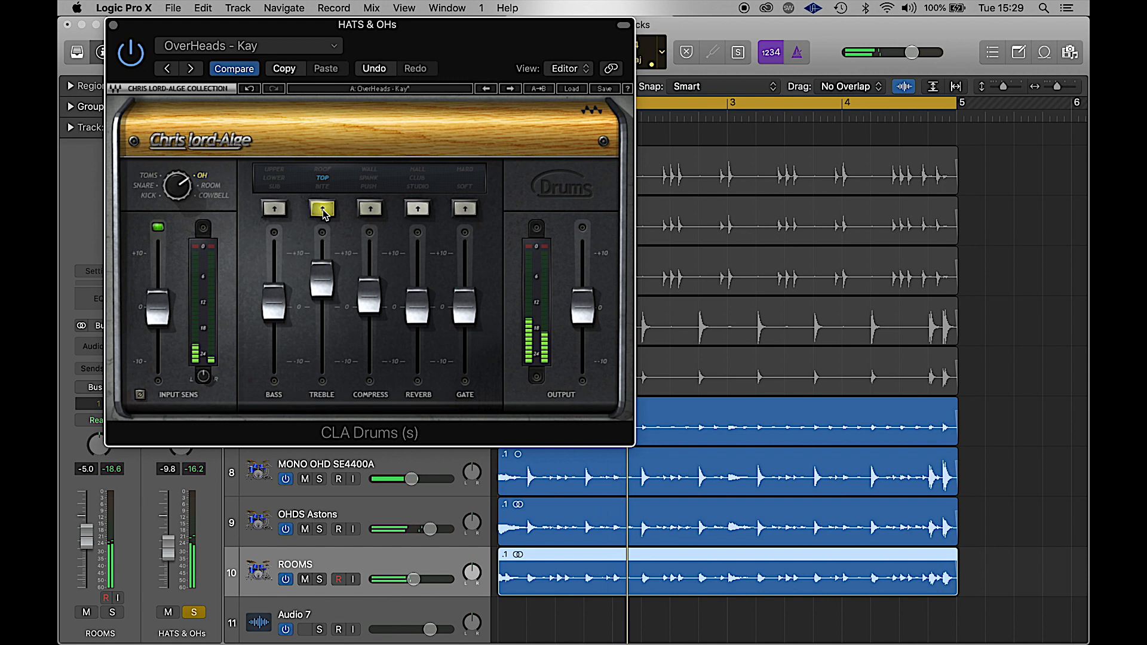
left_click(324, 209)
left_click(324, 212)
left_click(324, 212)
mouse_move(321, 280)
left_mouse_down()
mouse_move(322, 296)
mouse_move(321, 285)
left_mouse_up()
- Set compression to Push and raise its amount to 5.8
left_click(370, 209)
left_click(371, 209)
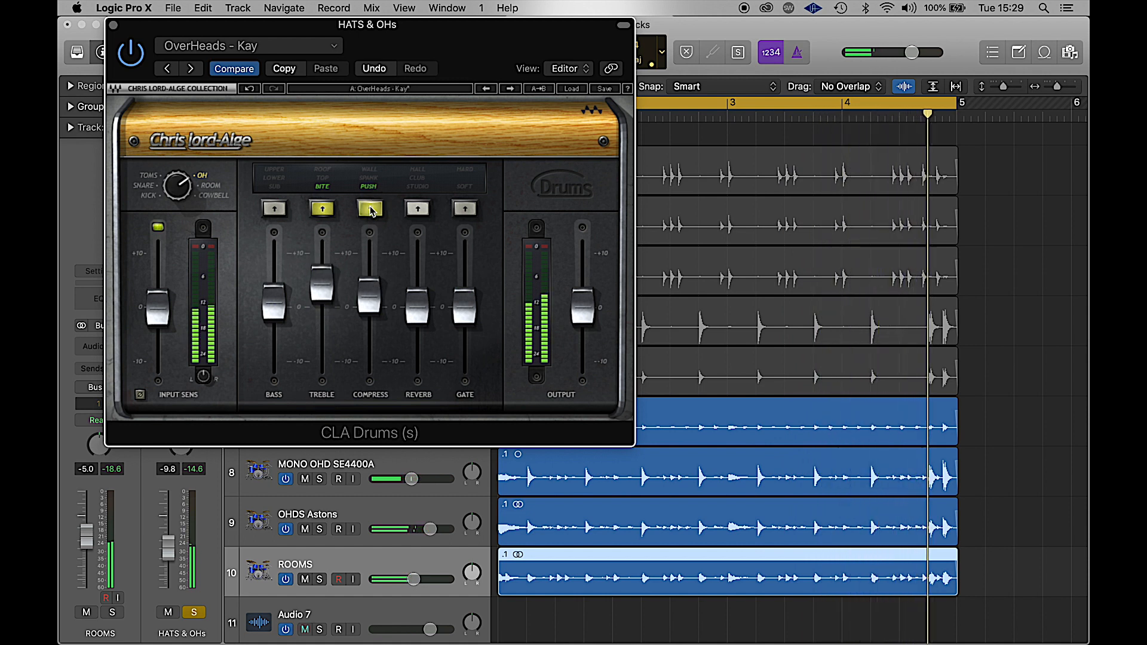
left_click(371, 209)
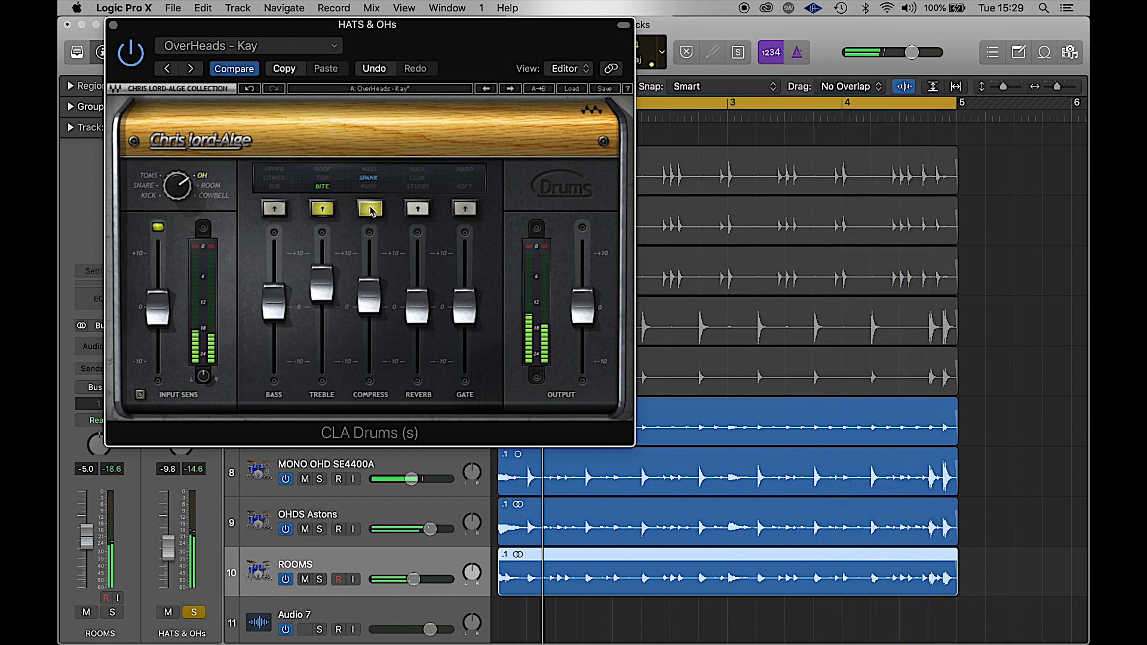
left_click(370, 210)
left_click_drag(370, 297, 370, 275)
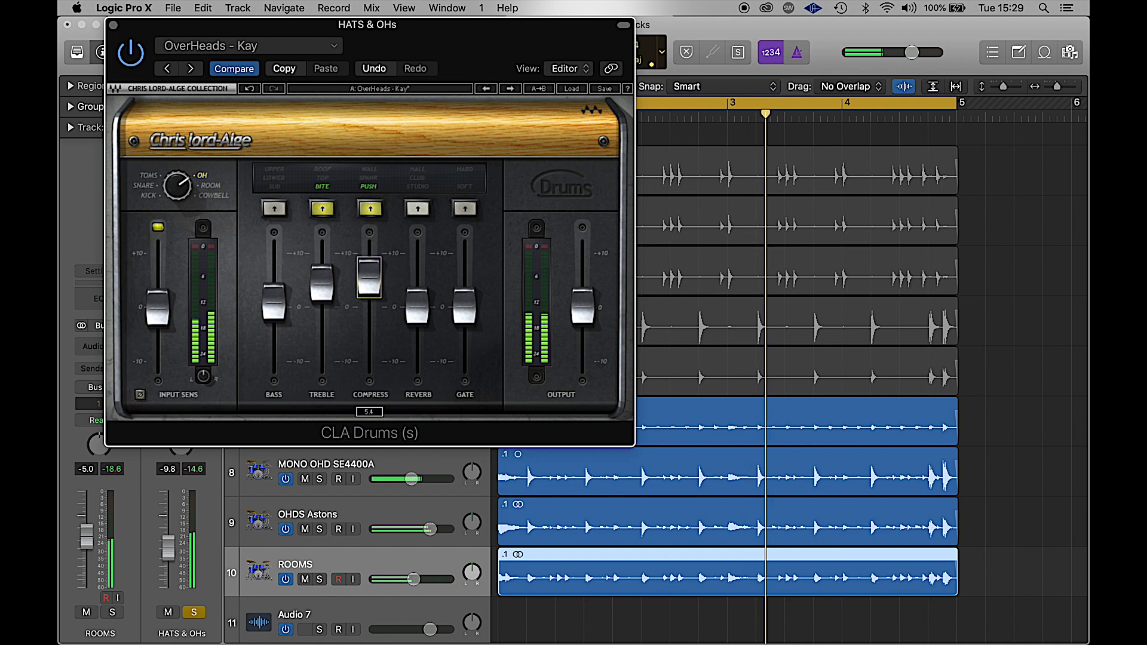
- Set the reverb to Studio at 3.4 and stop playback
left_click(417, 210)
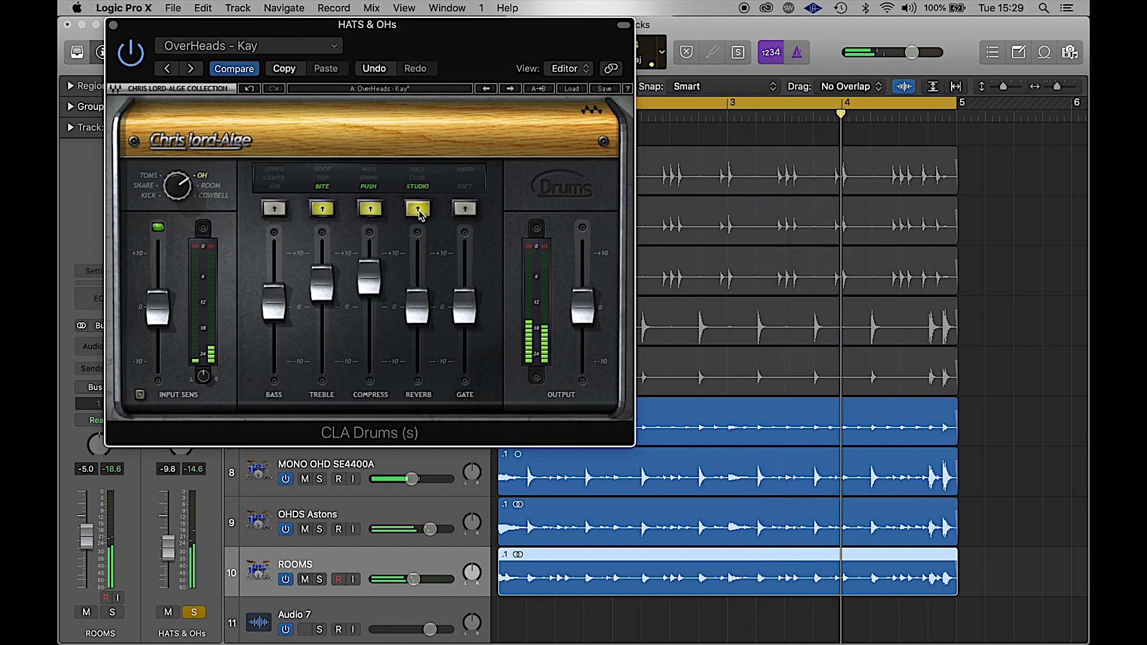
left_click_drag(417, 307, 417, 278)
left_click(418, 209)
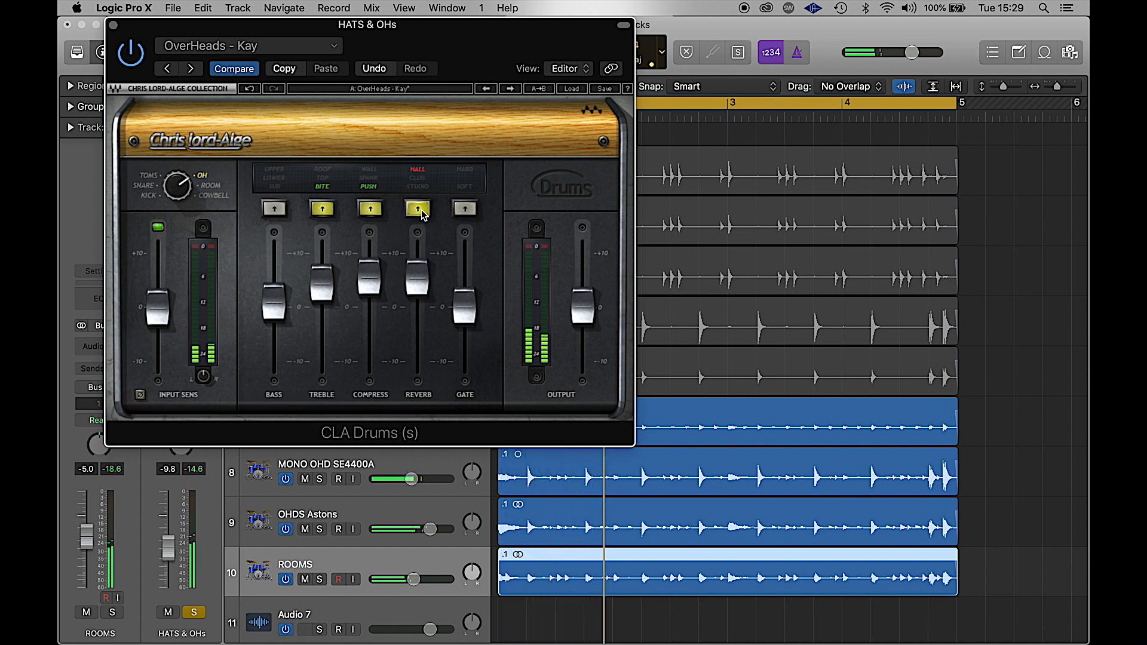
left_click(417, 208)
left_click(418, 208)
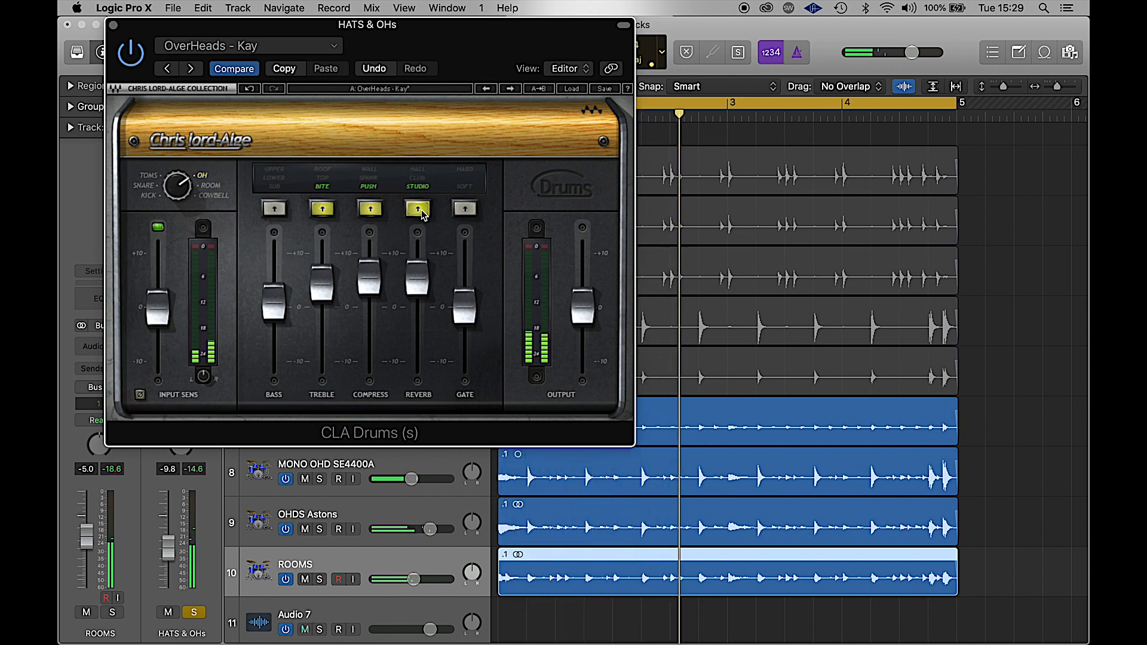
left_click_drag(417, 277, 422, 285)
key("space")
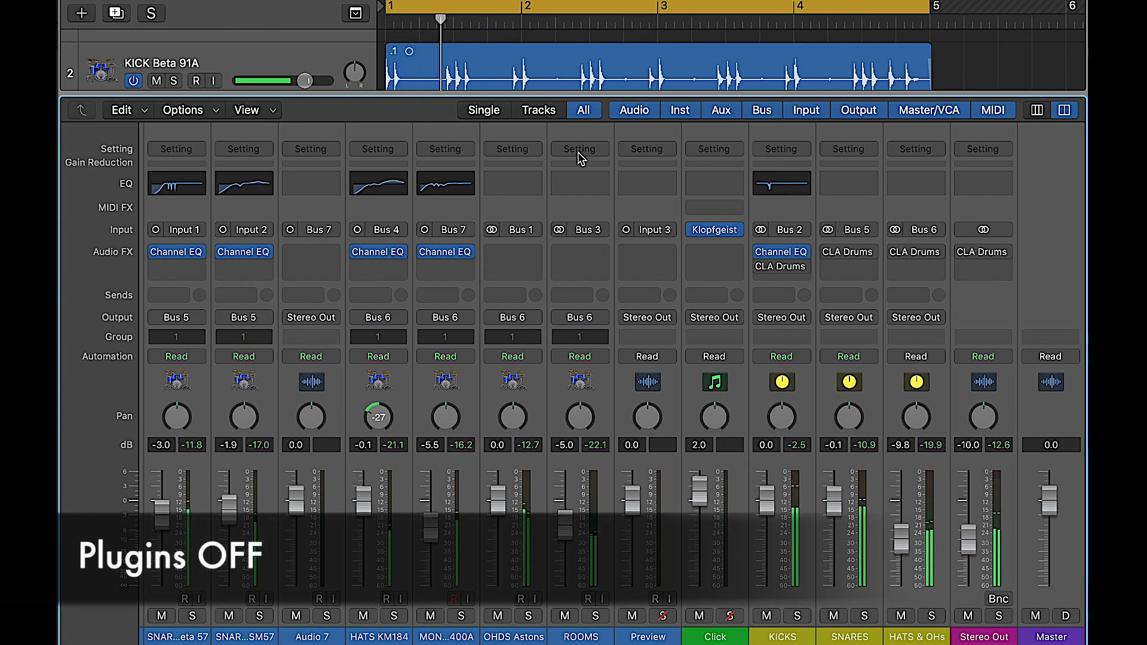
- Un-bypass CLA Drums on the SNARES and HATS & OHs strips after the before-and-after comparison
left_click(829, 252)
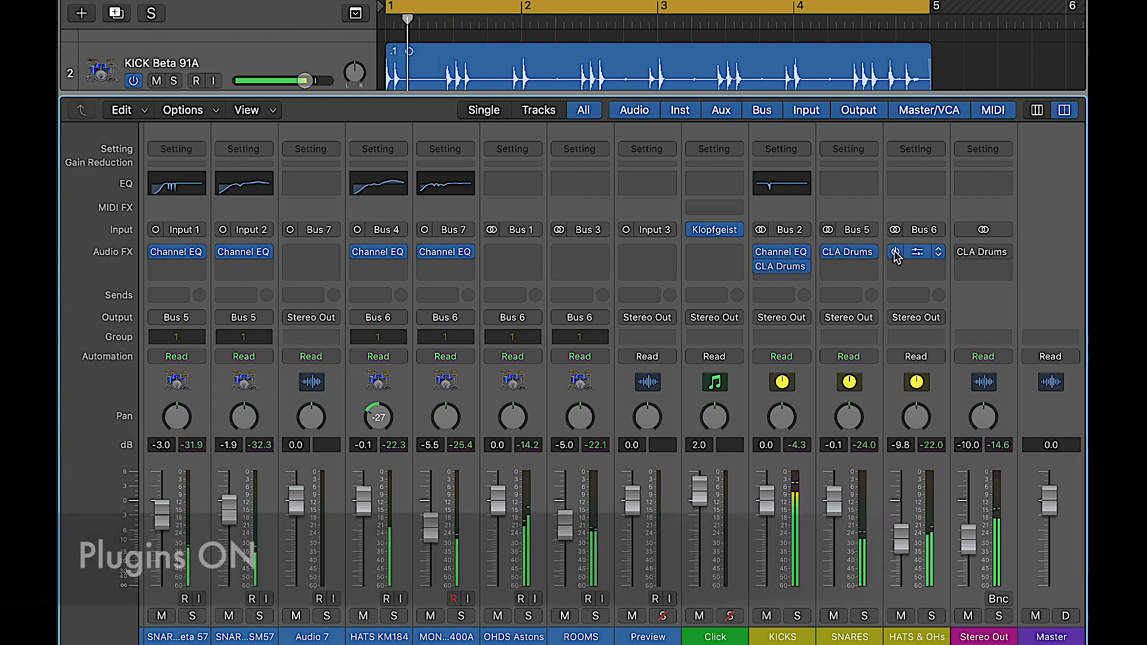
left_click(896, 253)
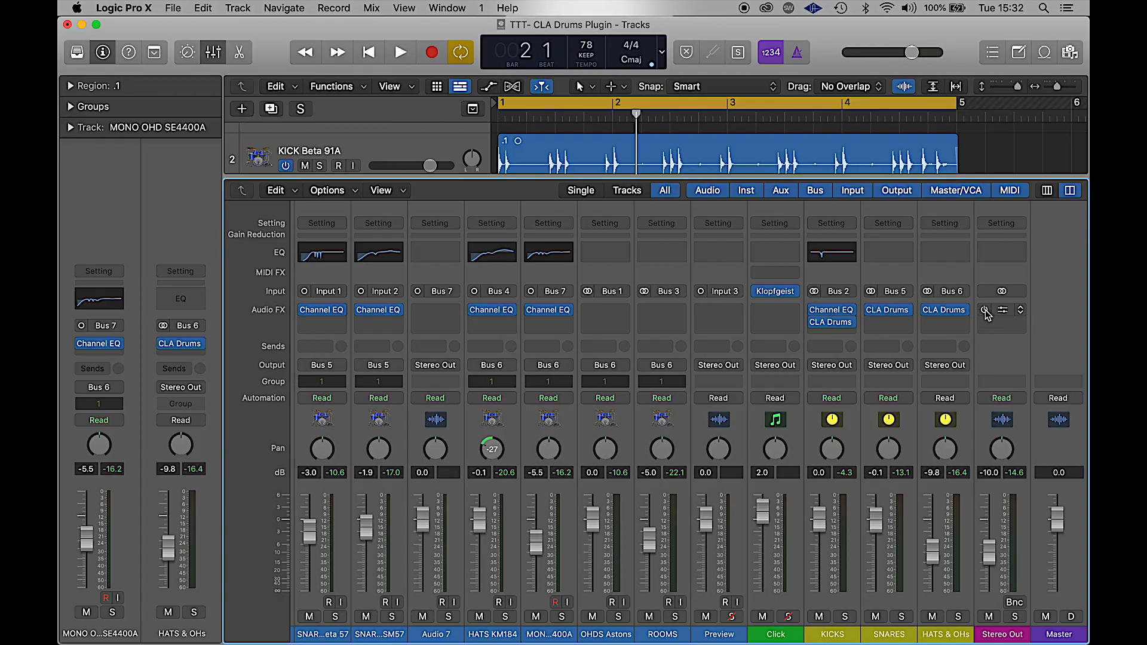
- Bring up the Stereo Out CLA Drums and engage its bass boost, auditioning Sub, Lower and Upper
left_click(1004, 310)
left_click_drag(791, 223, 466, 45)
left_click(230, 209)
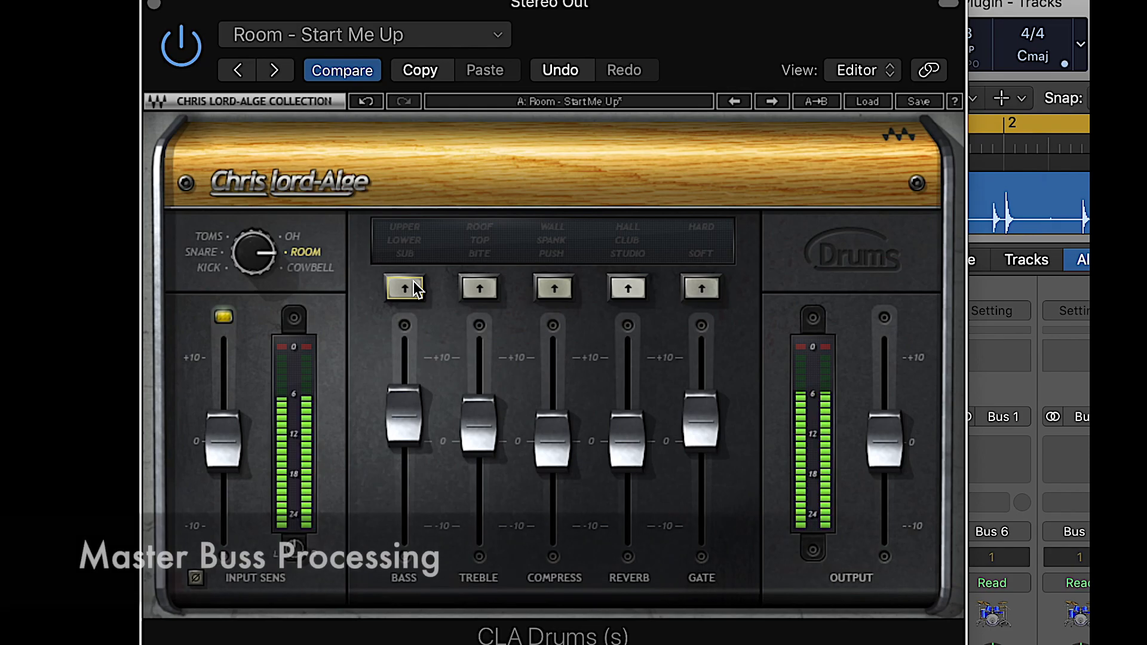
left_click(407, 291)
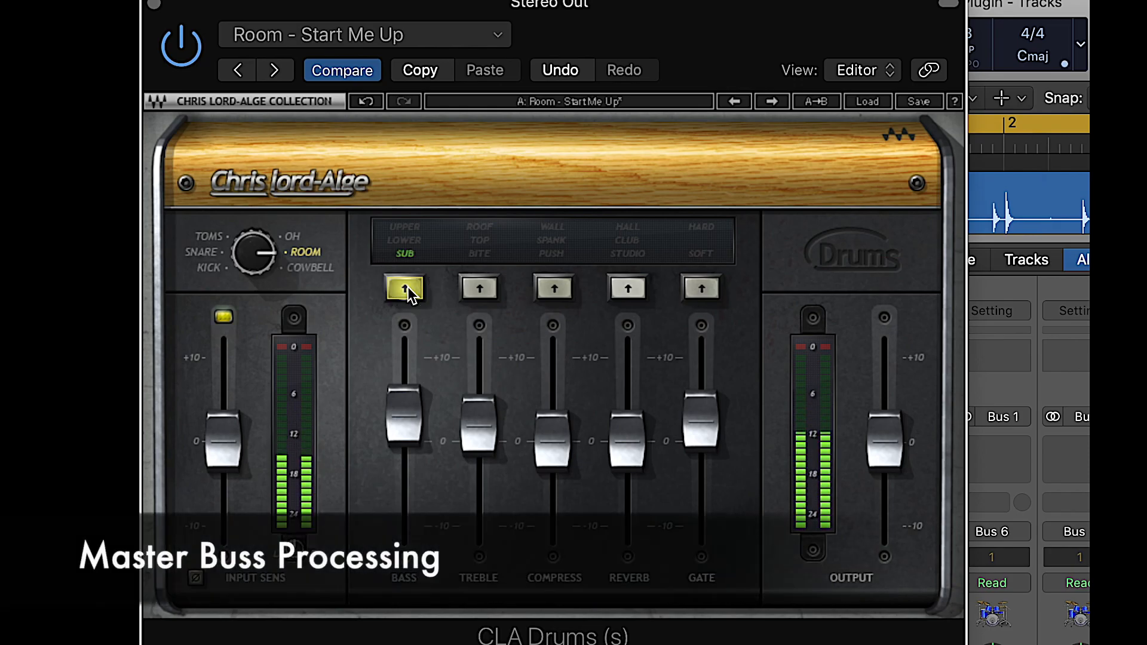
left_click(407, 291)
left_click(407, 291)
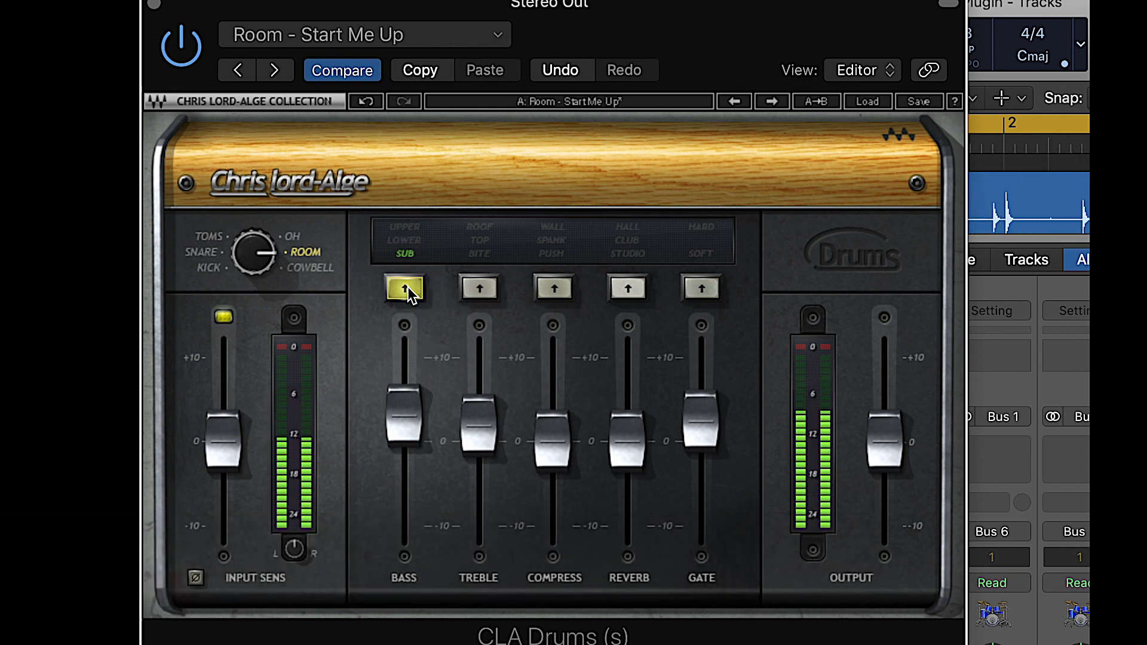
- Turn on Bite treble and engage master bus compression
left_click(481, 290)
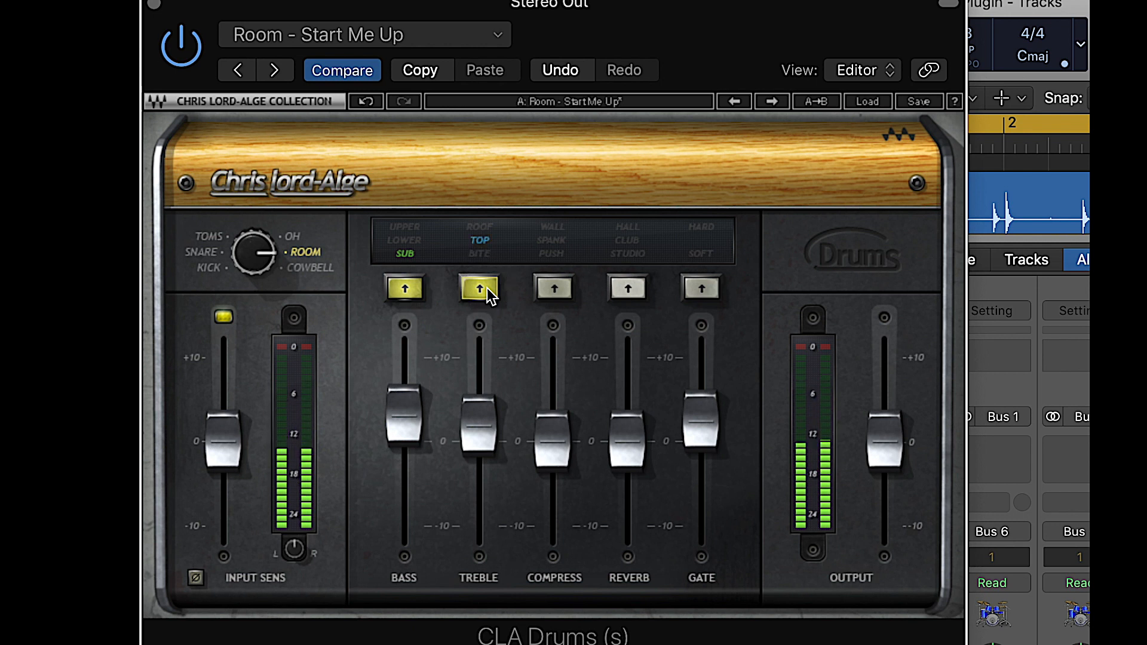
left_click(487, 289)
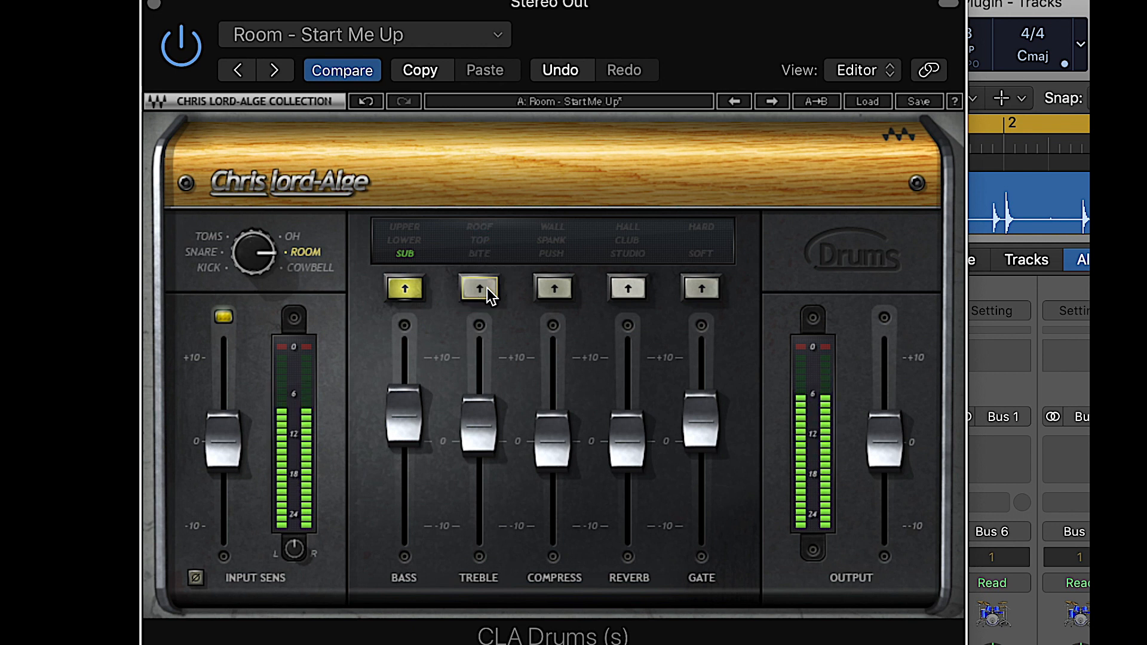
left_click(547, 293)
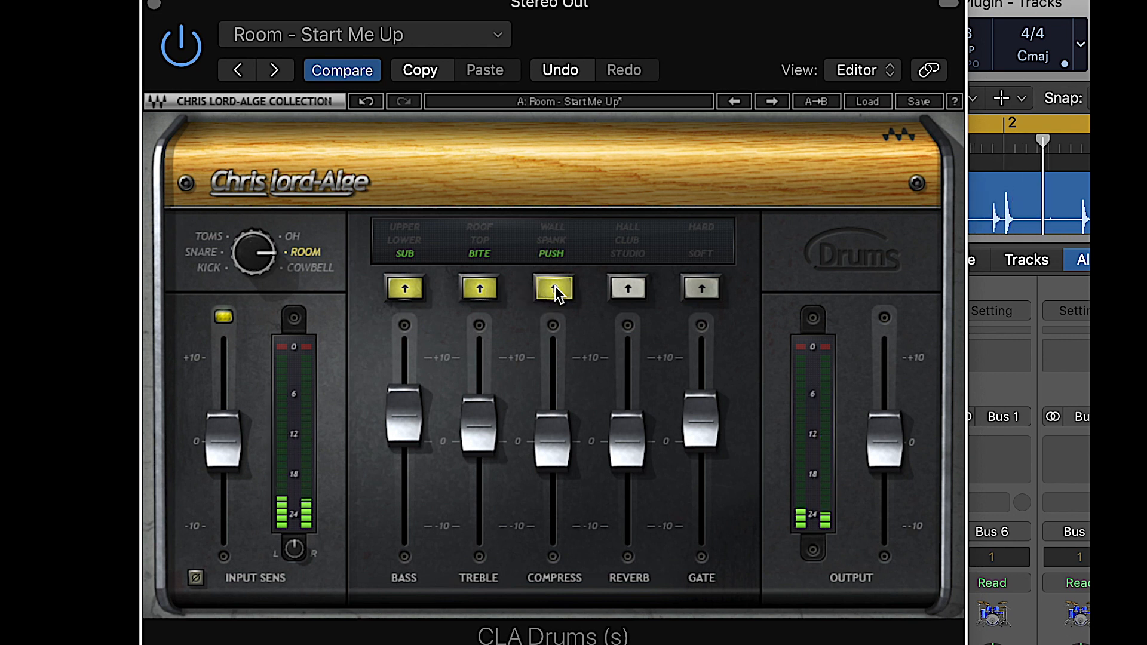
left_click(555, 290)
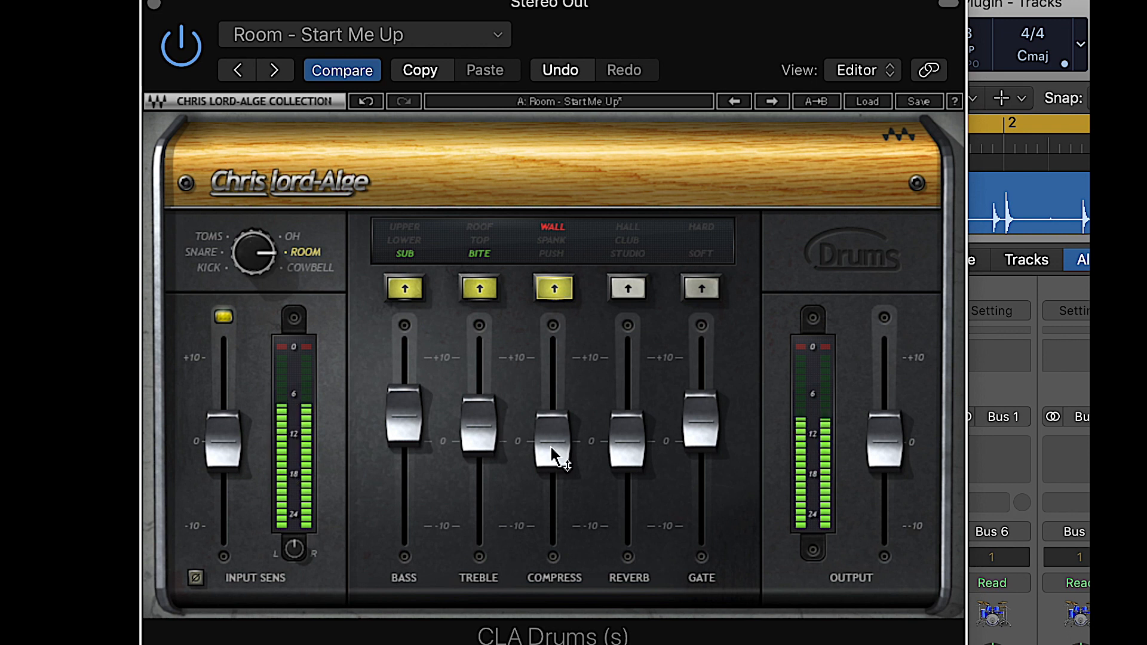
- Switch the reverb to Studio and set a Soft gate with its amount slightly lowered
left_click(629, 289)
left_click(629, 290)
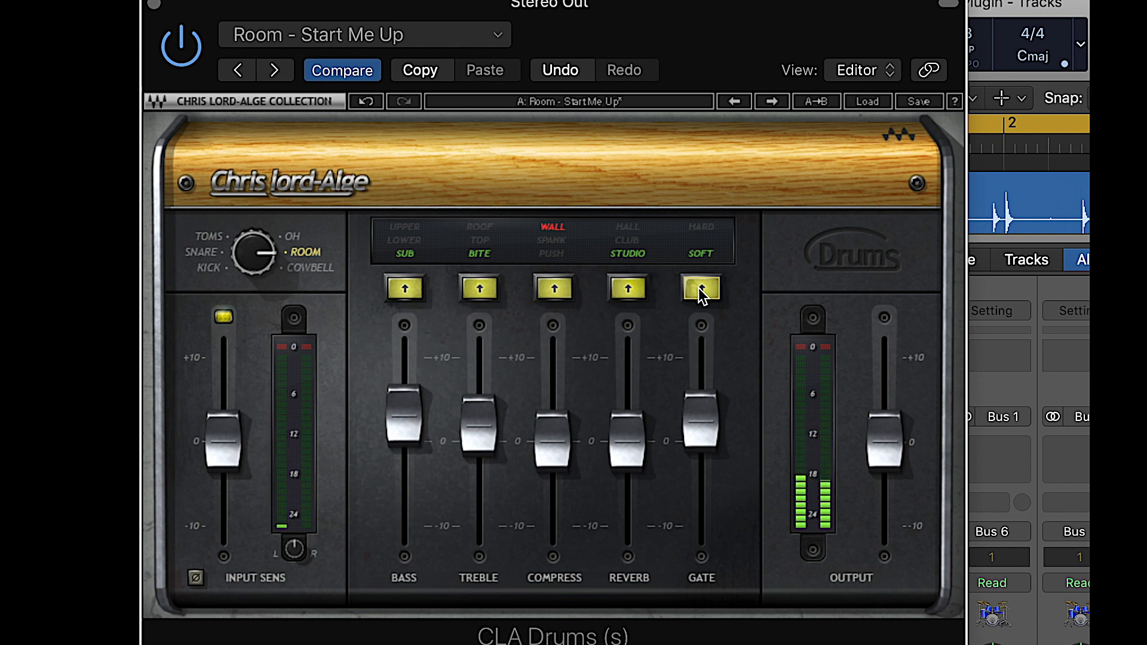
left_click_drag(710, 407, 709, 420)
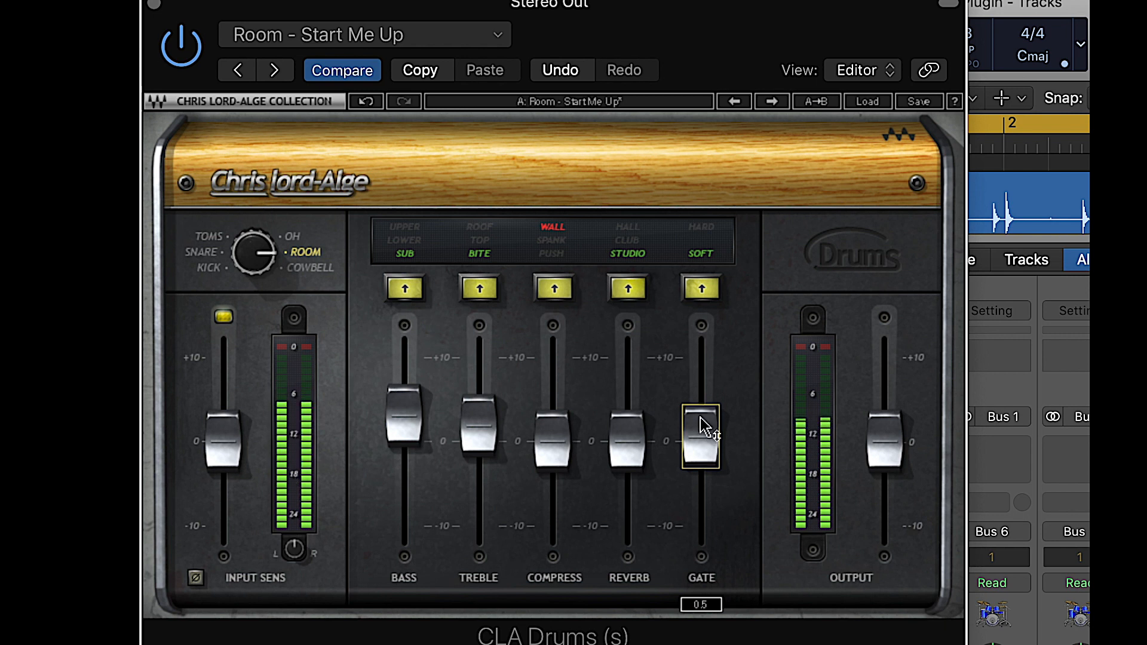
left_click(713, 289)
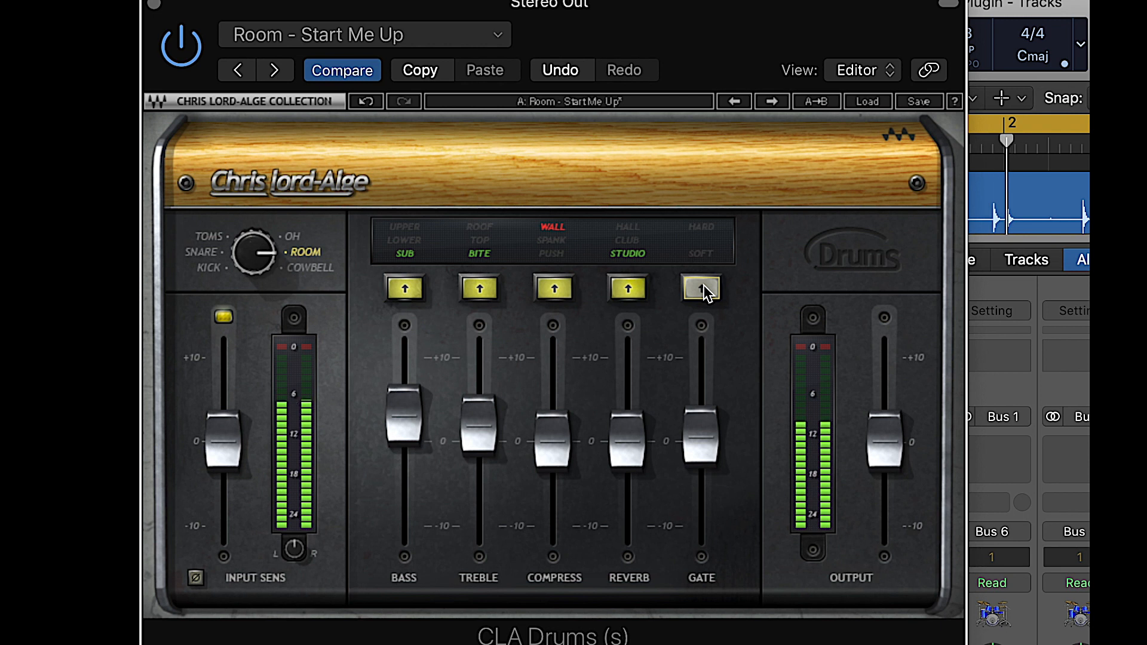
left_click(703, 289)
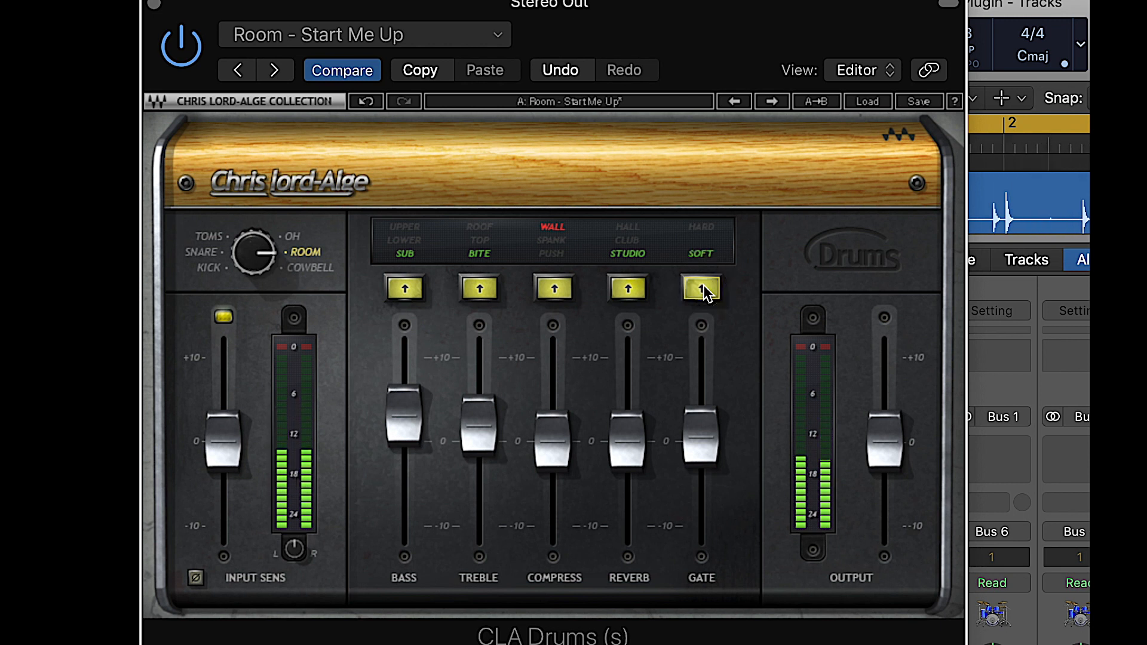